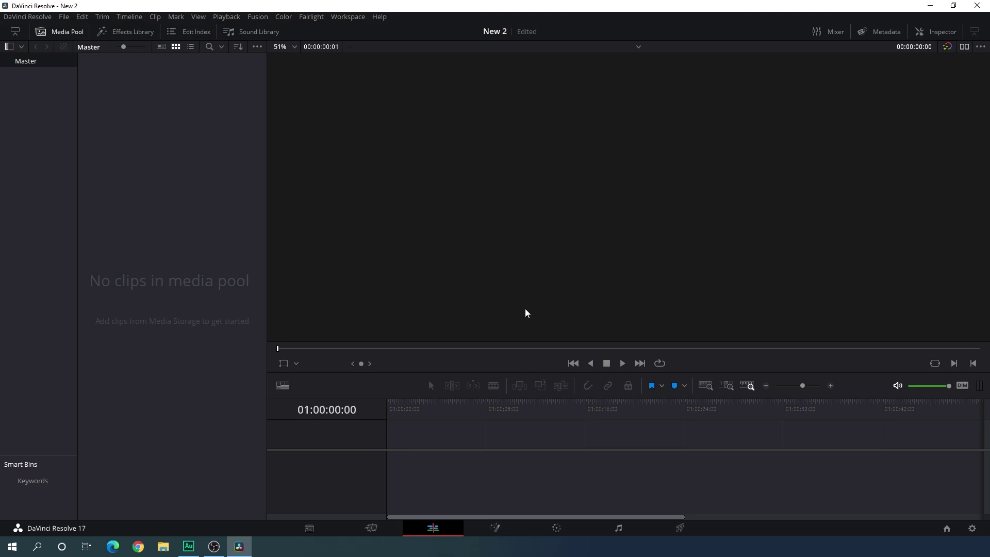
- Review the project settings, keeping the timeline at 1920 x 1080 HD and 24 fps
{"action": "left_click", "coordinate": [973, 528]}
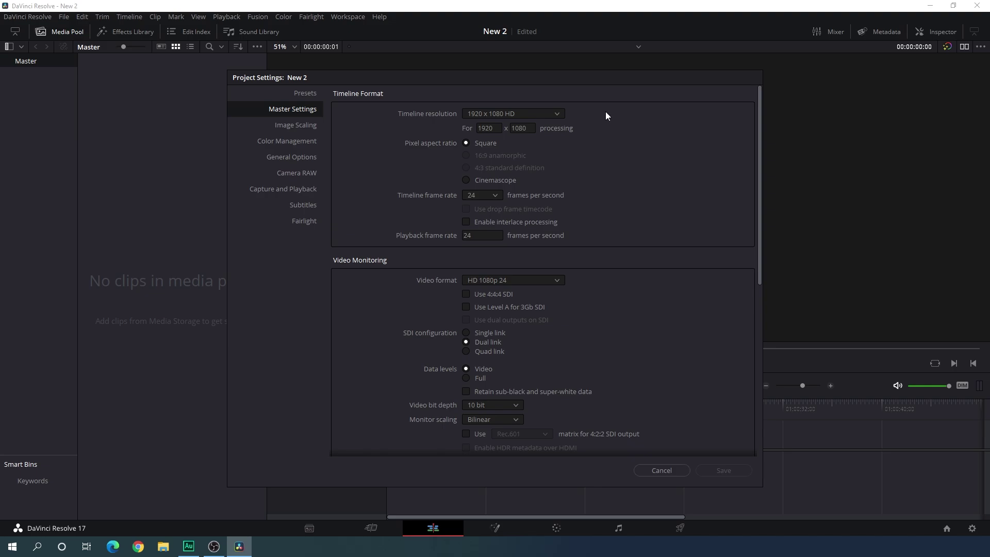
{"action": "left_click", "coordinate": [562, 114]}
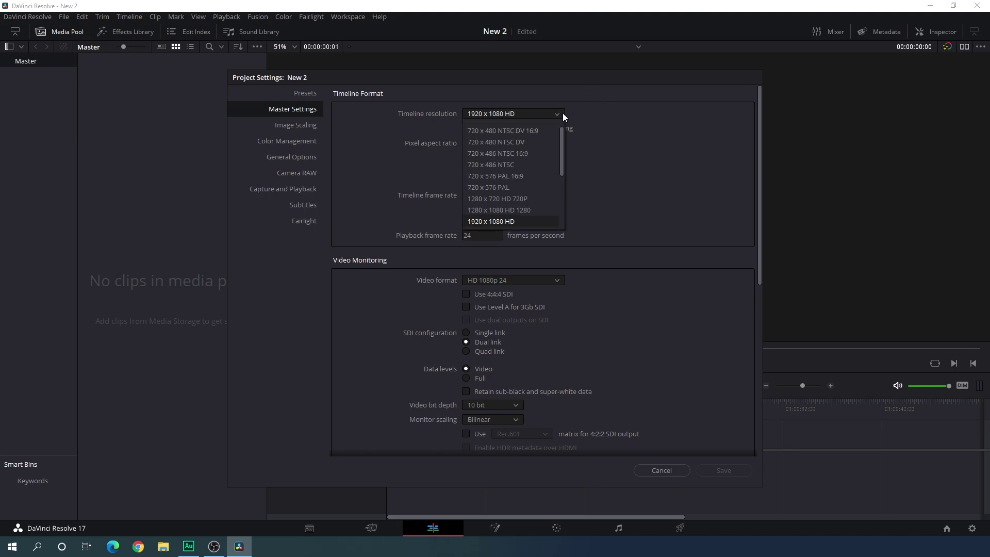
{"action": "left_click", "coordinate": [608, 164]}
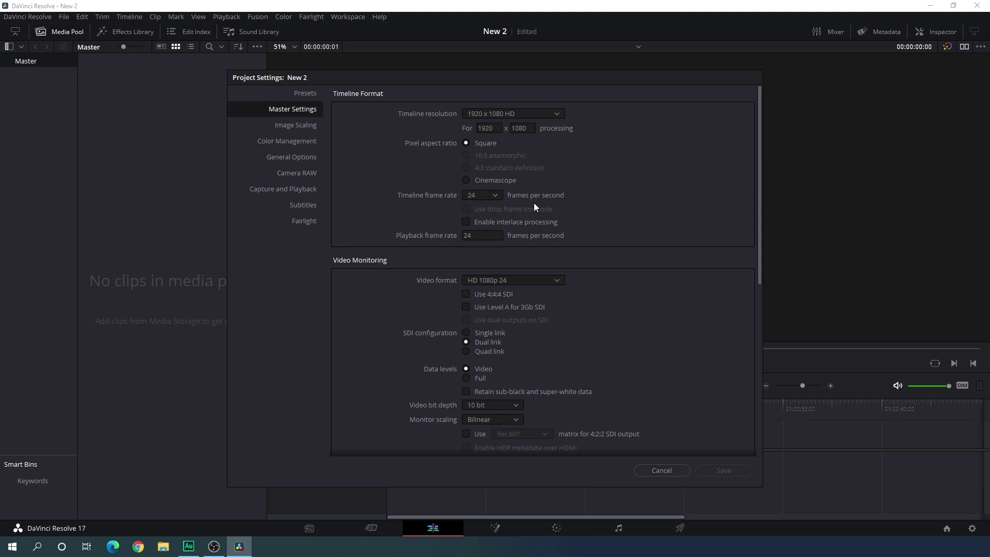
{"action": "left_click", "coordinate": [496, 196]}
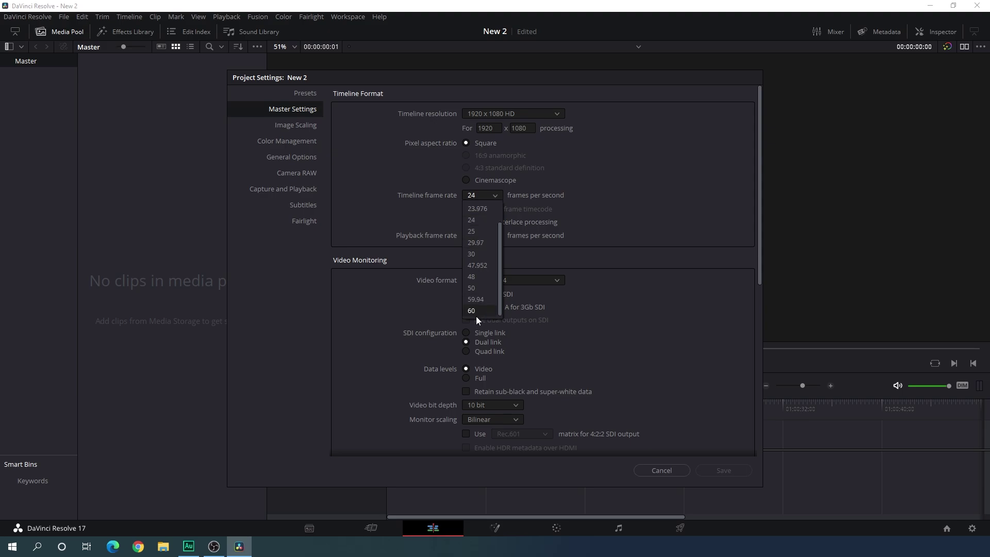
{"action": "left_click", "coordinate": [612, 241]}
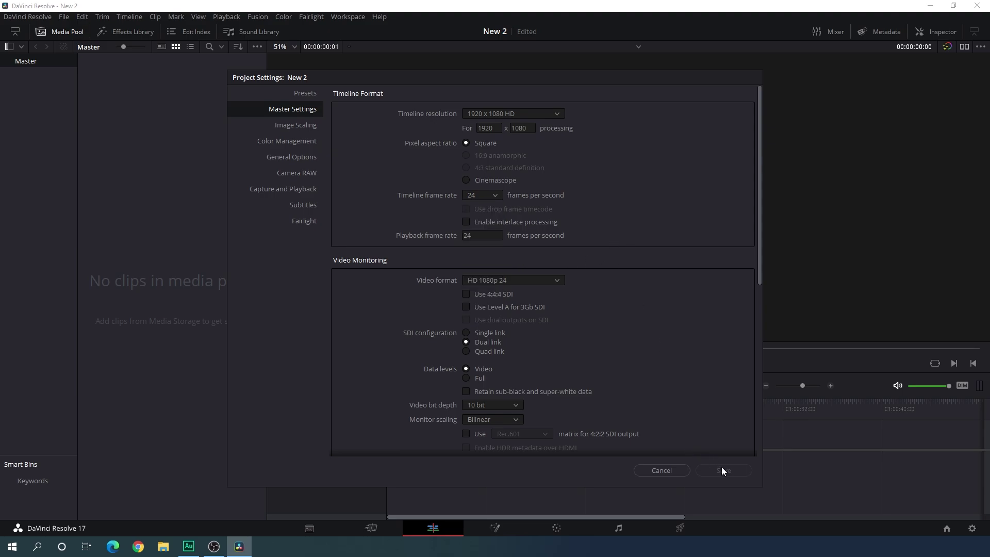
{"action": "left_click", "coordinate": [680, 470]}
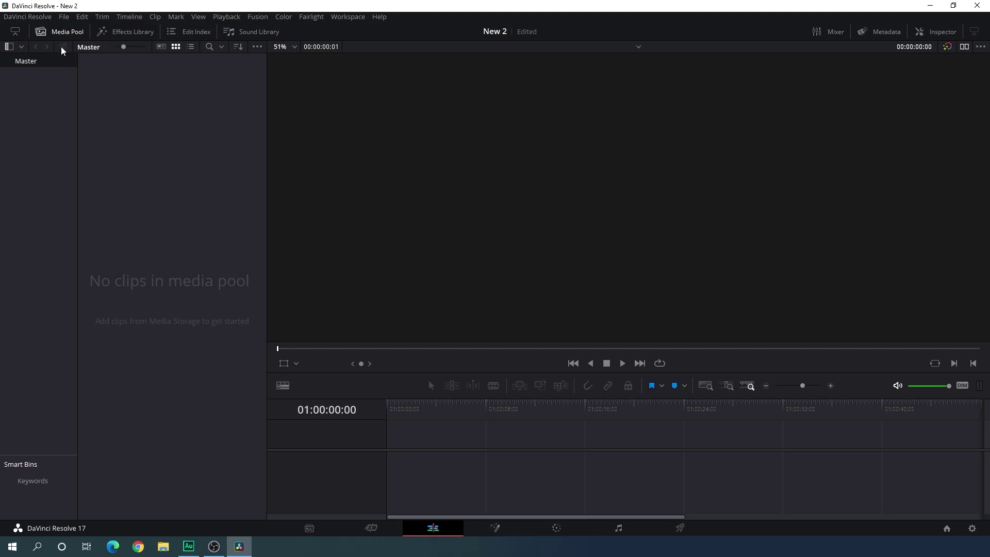
- Create a 10-second Fusion composition named Background, drop it on a new timeline, and open it in Fusion
{"action": "right_click", "coordinate": [145, 136]}
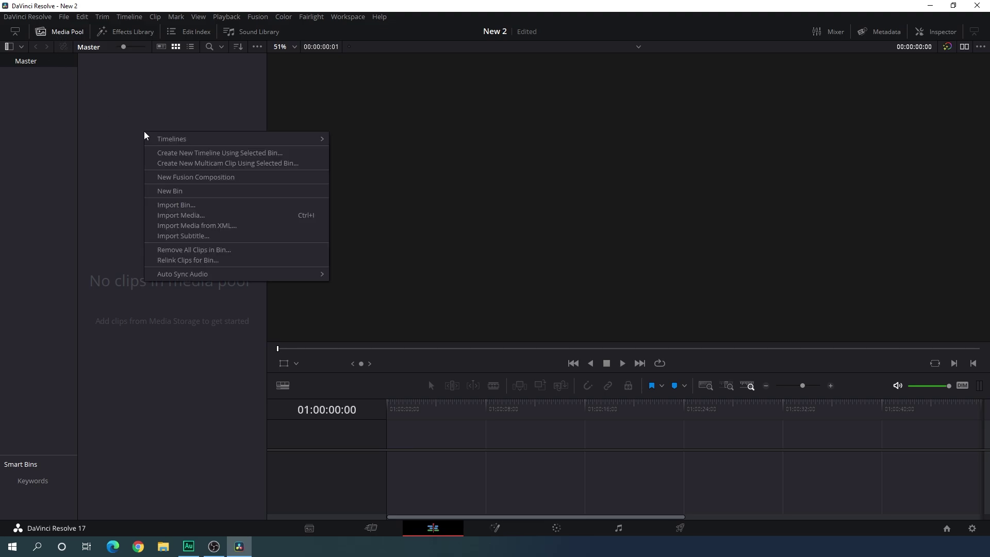
{"action": "left_click", "coordinate": [217, 182]}
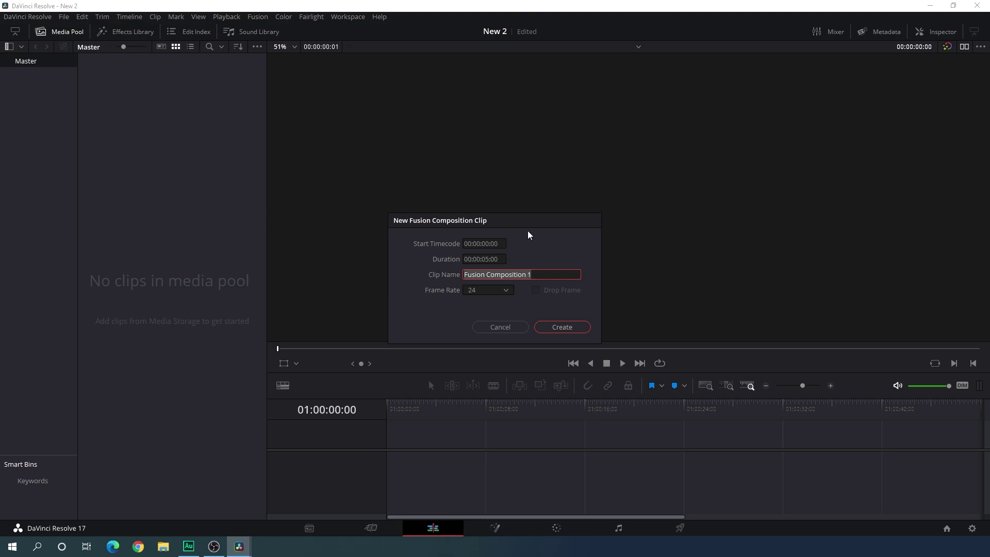
{"action": "key", "text": "BackSpace"}
{"action": "type", "text": "Background"}
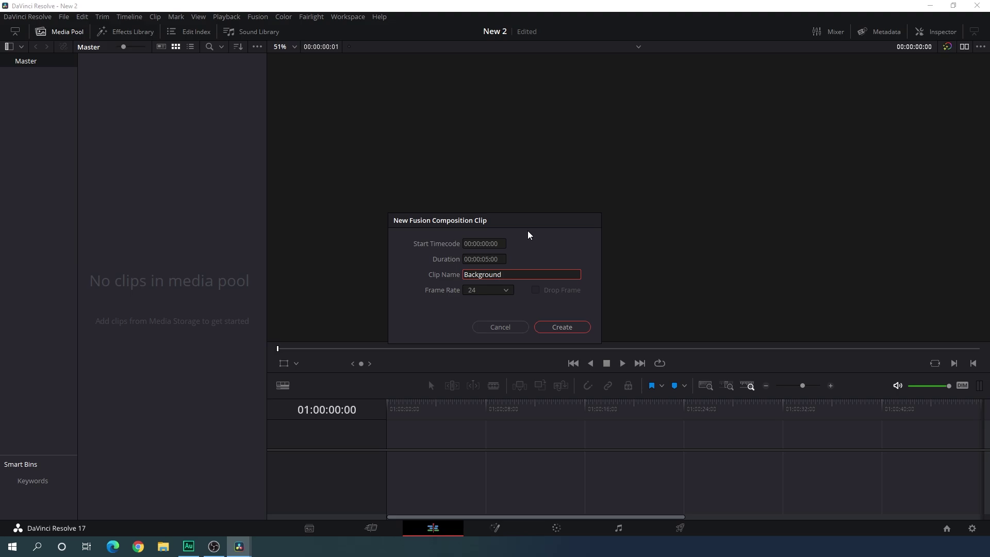
{"action": "left_click", "coordinate": [489, 261]}
{"action": "left_click", "coordinate": [489, 259]}
{"action": "key", "text": "BackSpace"}
{"action": "key", "text": "BackSpace"}
{"action": "type", "text": "10"}
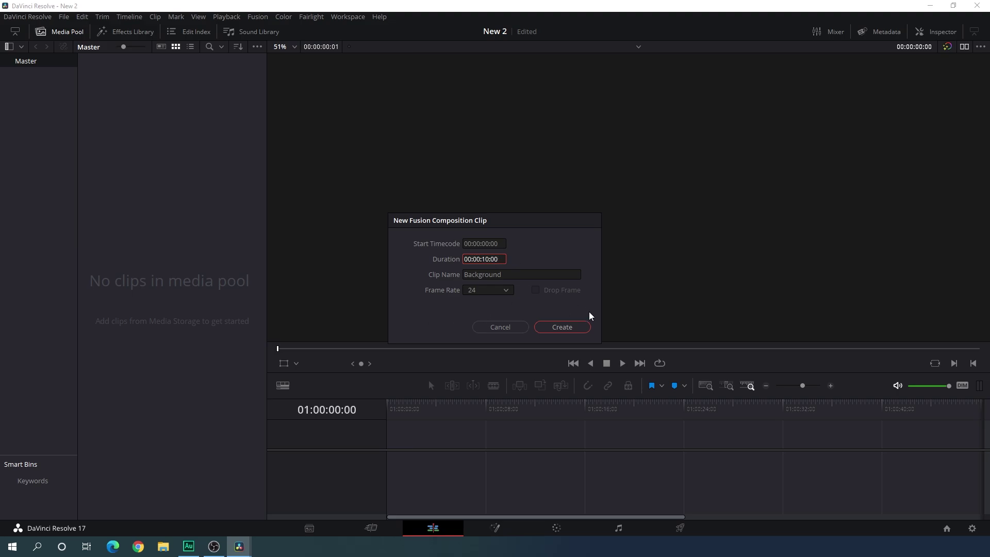
{"action": "left_click", "coordinate": [558, 330]}
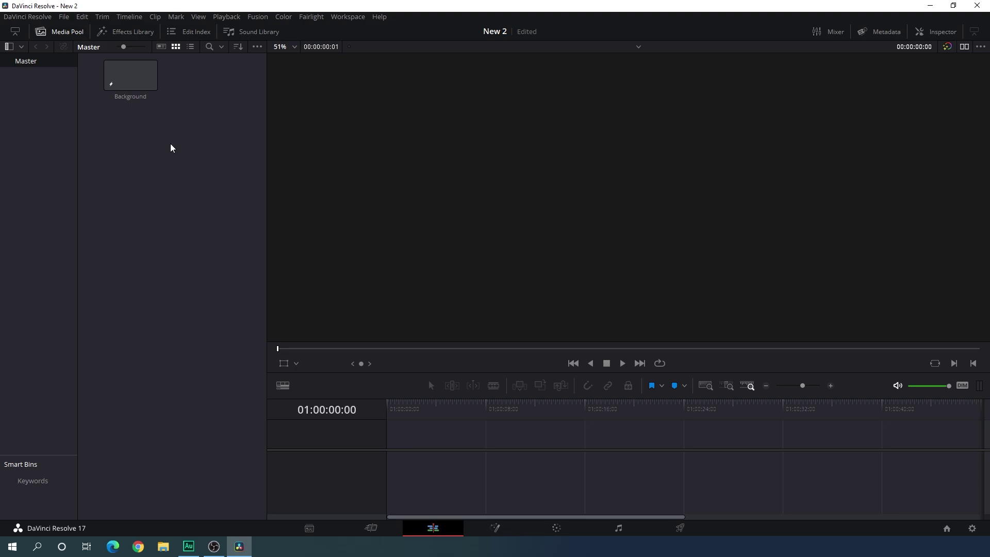
{"action": "left_click_drag", "start_coordinate": [131, 83], "coordinate": [390, 442]}
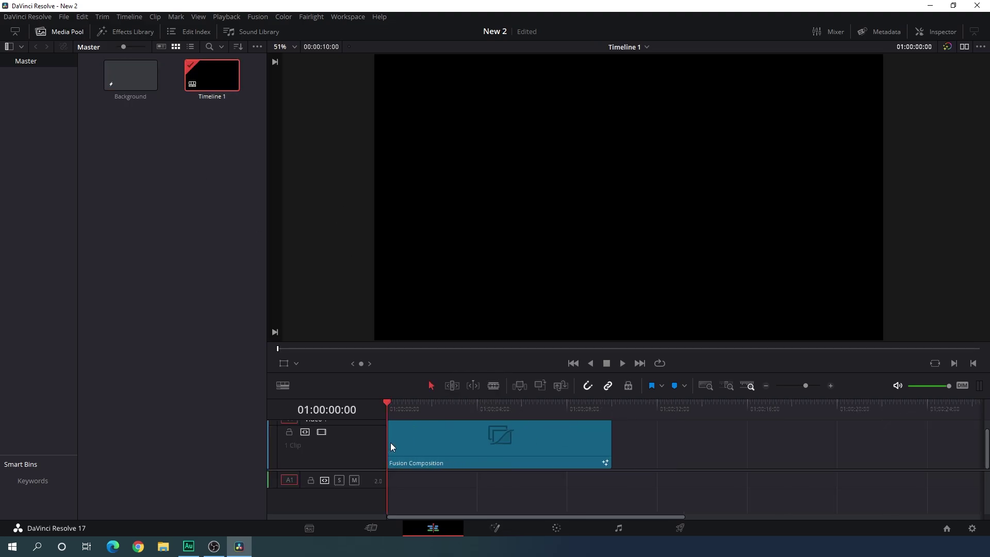
{"action": "left_click", "coordinate": [494, 531]}
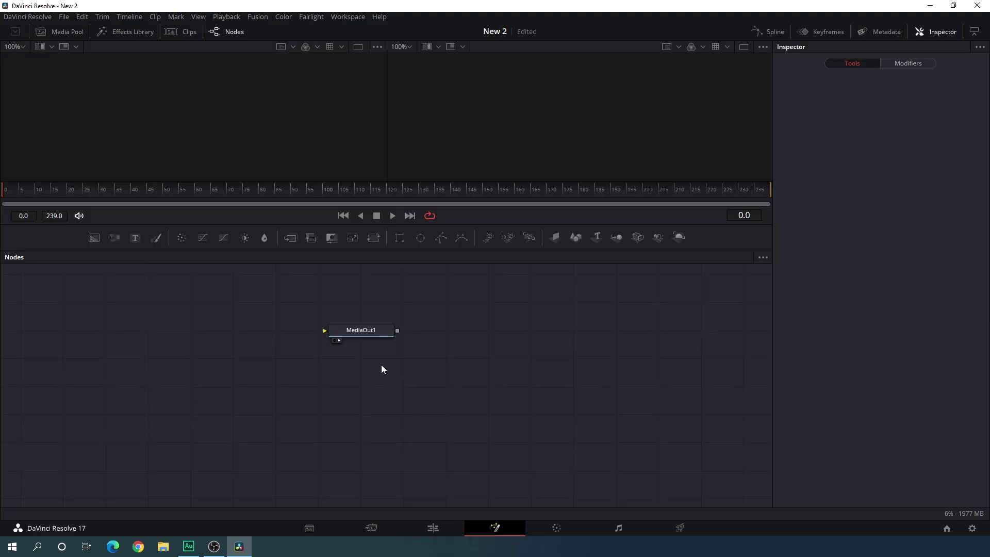
- Add a Background node and show it in a single enlarged viewer
{"action": "left_click_drag", "start_coordinate": [362, 333], "coordinate": [702, 472]}
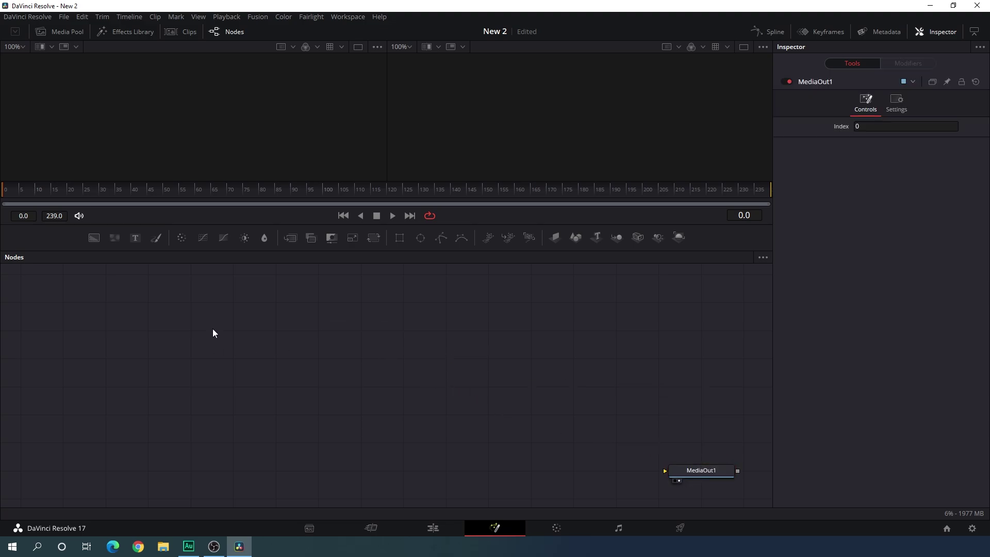
{"action": "left_click_drag", "start_coordinate": [93, 239], "coordinate": [185, 388]}
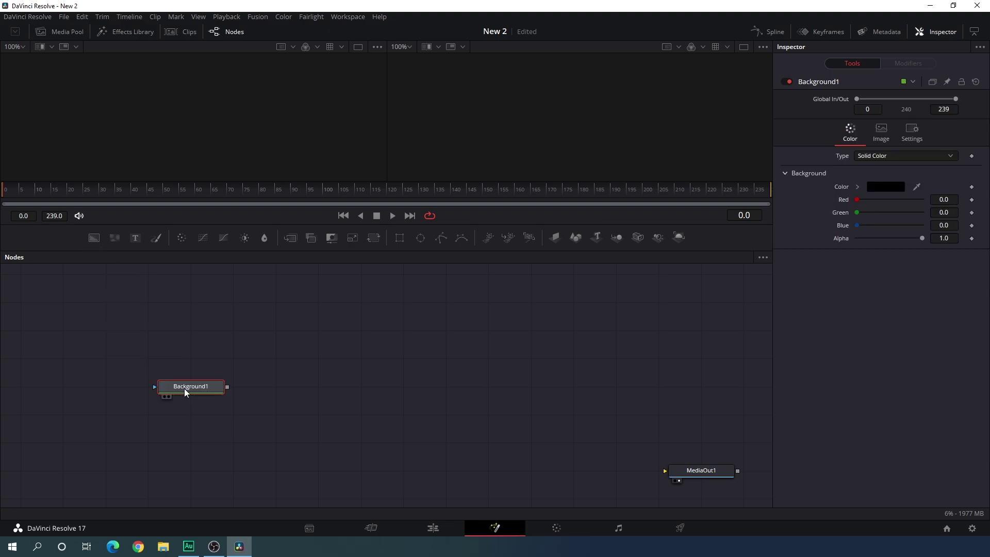
{"action": "key", "text": "1"}
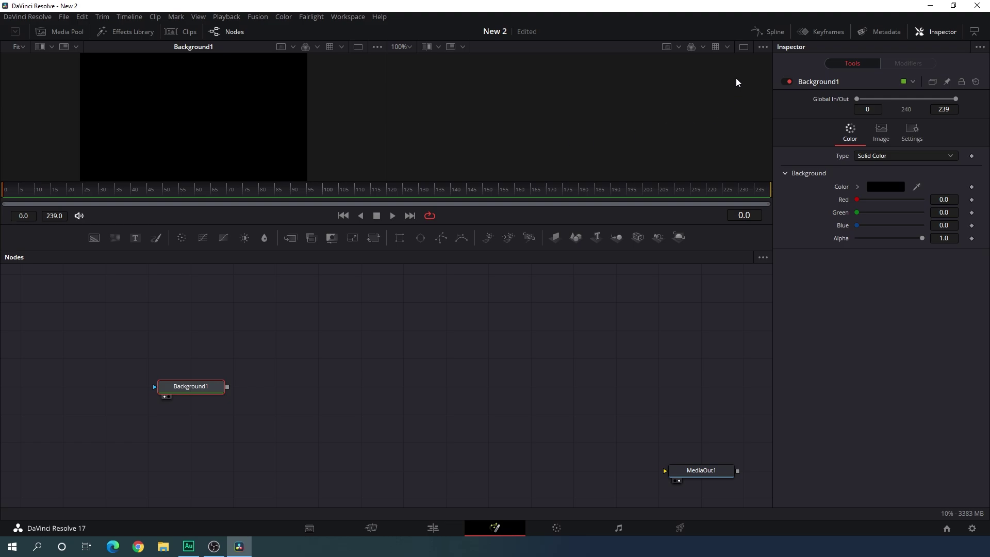
{"action": "left_click", "coordinate": [744, 48]}
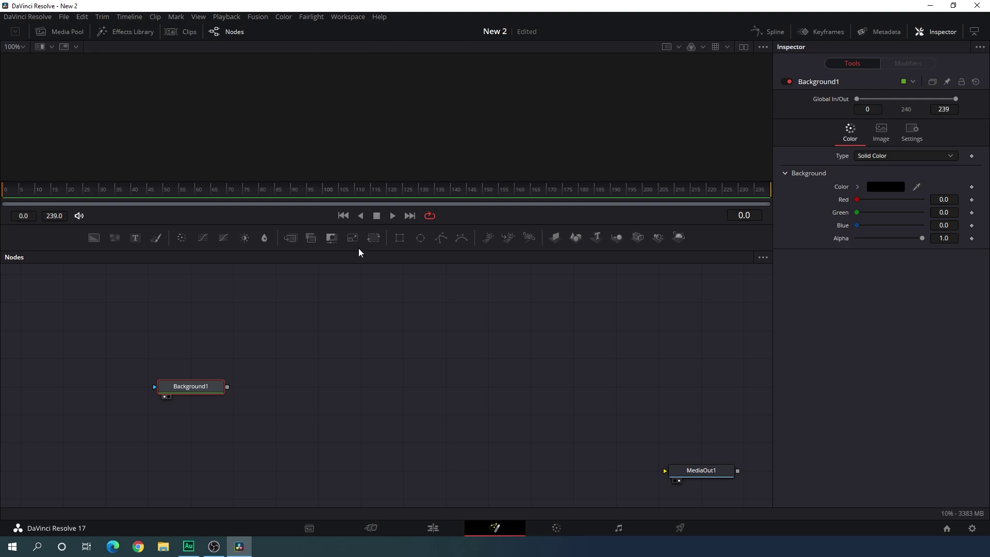
{"action": "left_click_drag", "start_coordinate": [357, 252], "coordinate": [363, 359]}
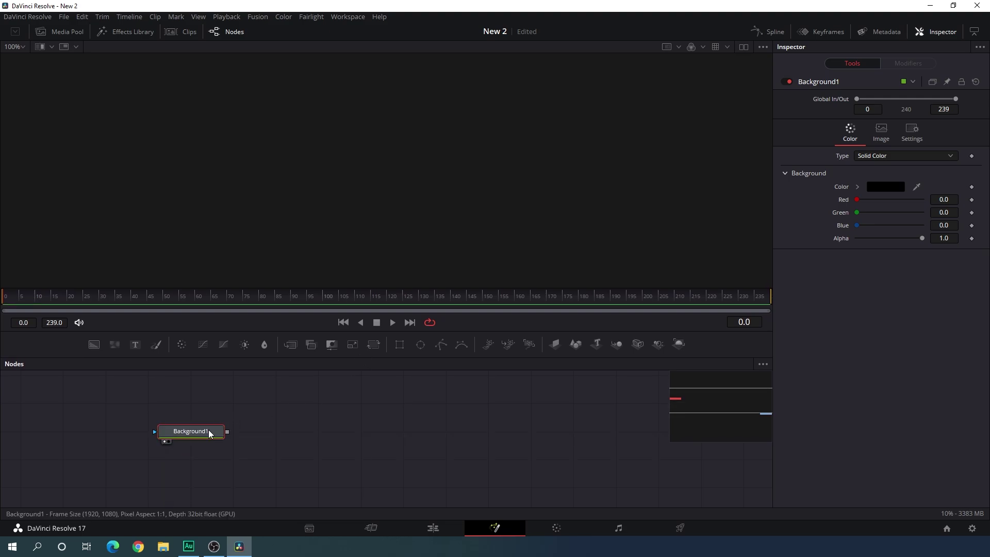
{"action": "left_click_drag", "start_coordinate": [186, 433], "coordinate": [287, 160]}
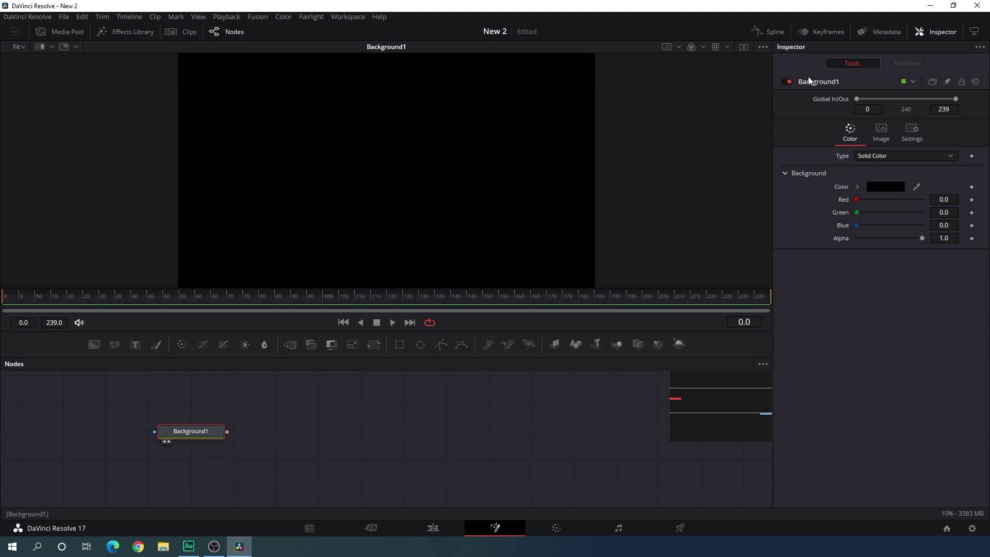
- Set Background1's colour to dark purple #100030
{"action": "left_click", "coordinate": [876, 188]}
{"action": "left_click", "coordinate": [617, 265]}
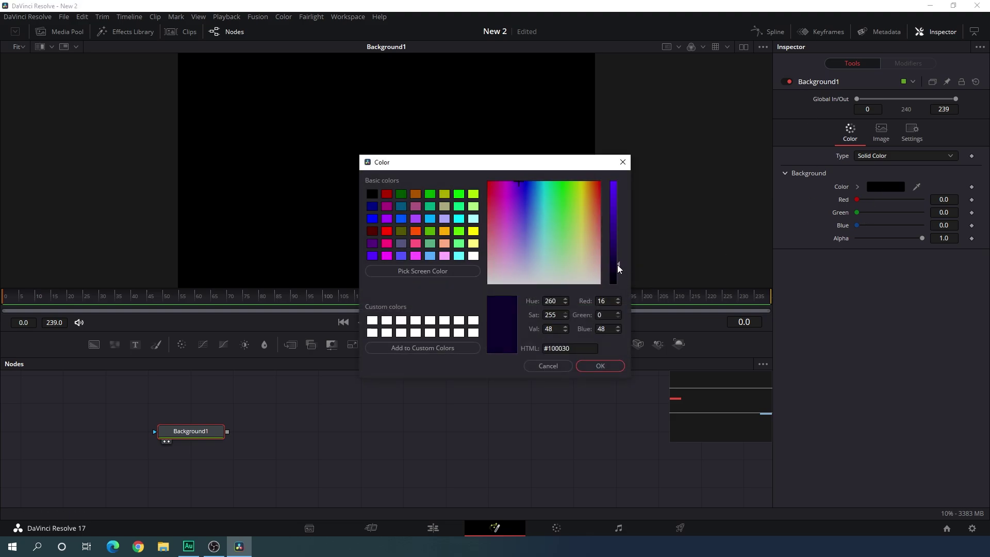
{"action": "left_click", "coordinate": [609, 367]}
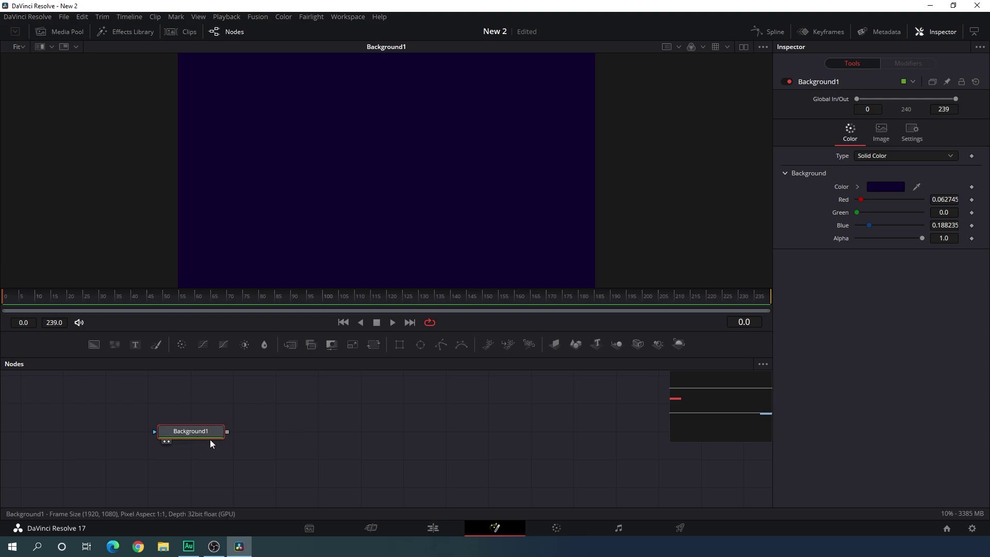
{"action": "left_click_drag", "start_coordinate": [209, 439], "coordinate": [487, 455]}
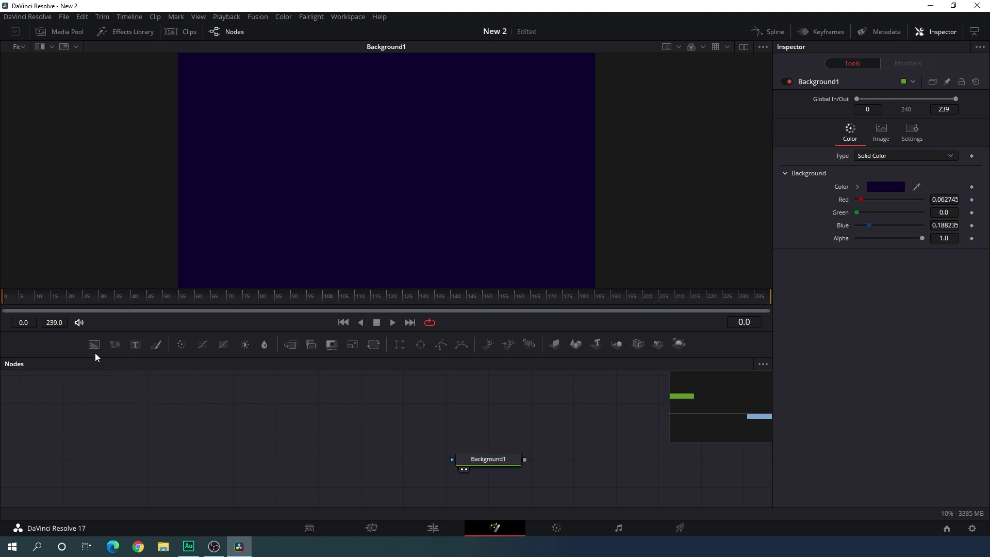
- Add a second Background node, view it, and rename it Color01
{"action": "left_click_drag", "start_coordinate": [93, 345], "coordinate": [236, 406]}
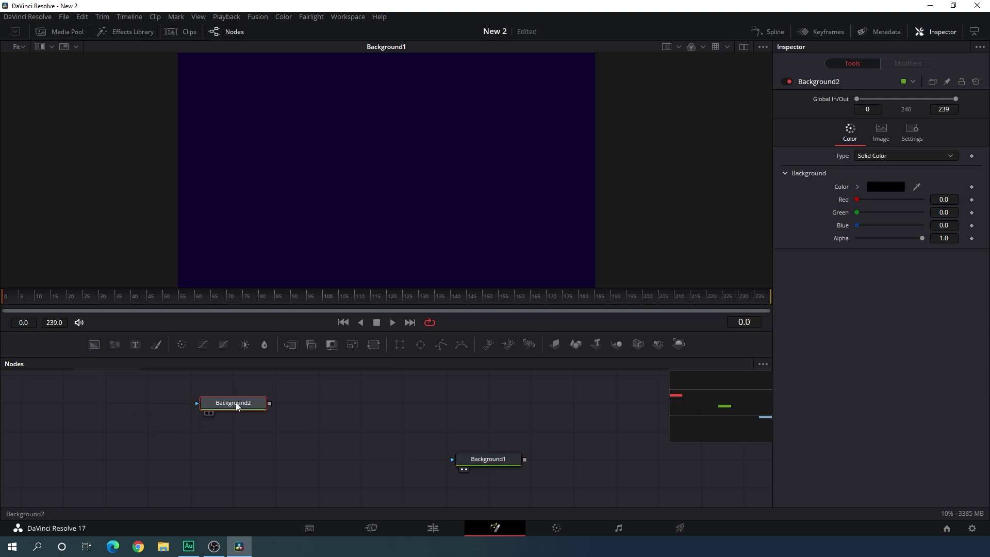
{"action": "key", "text": "1"}
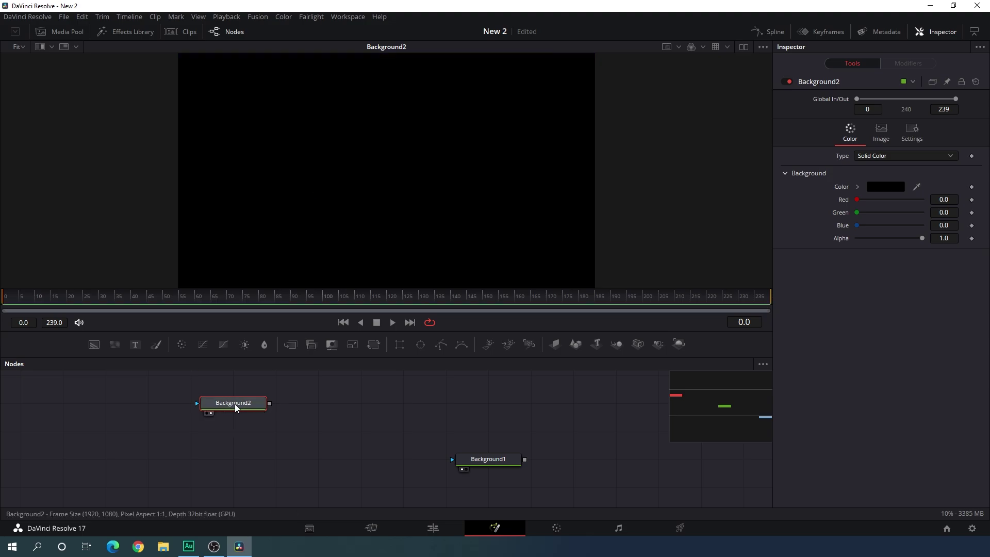
{"action": "key", "text": "F2"}
{"action": "key", "text": "BackSpace"}
{"action": "type", "text": "C"}
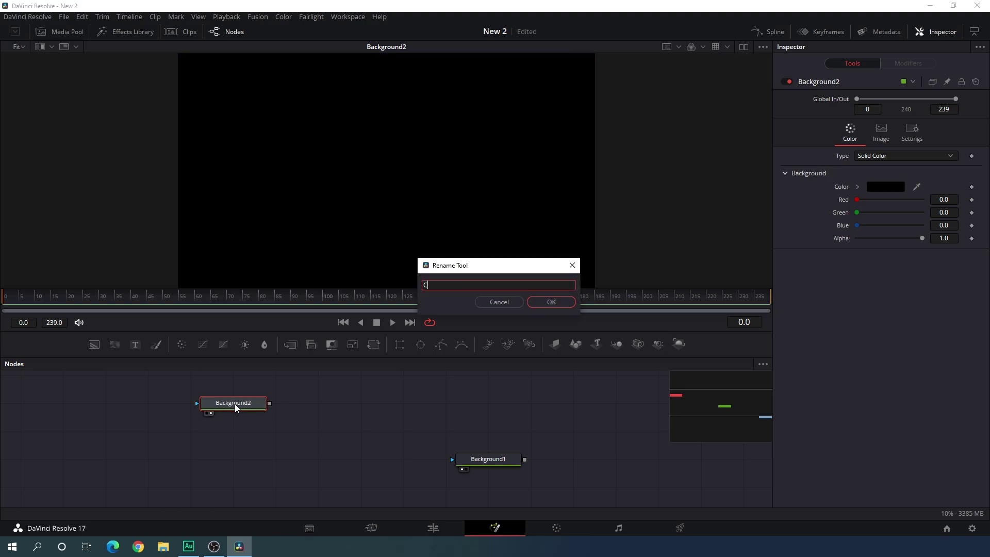
{"action": "type", "text": "olor 01"}
{"action": "left_click", "coordinate": [553, 304]}
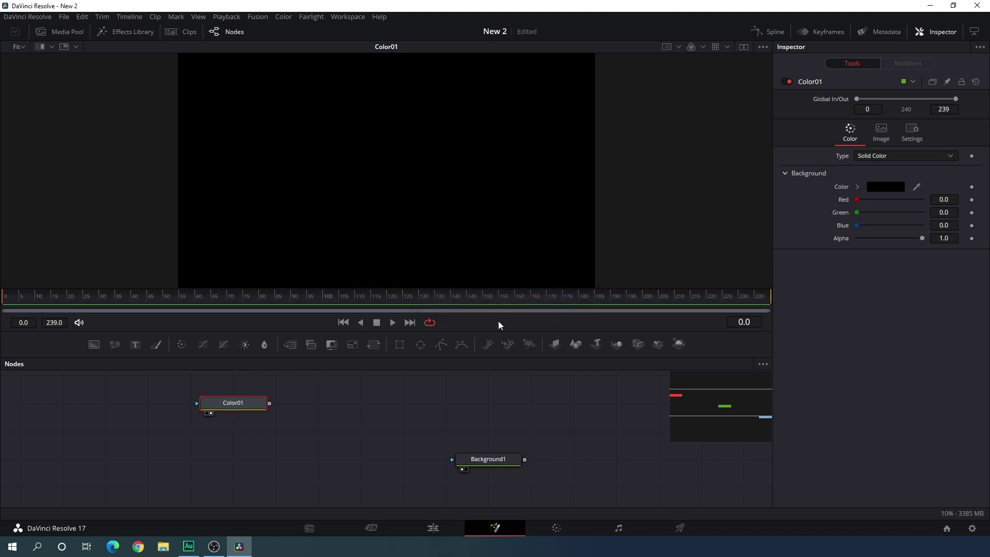
- Set Color01's colour to pink #ff007f
{"action": "left_click", "coordinate": [879, 188]}
{"action": "left_click", "coordinate": [387, 243]}
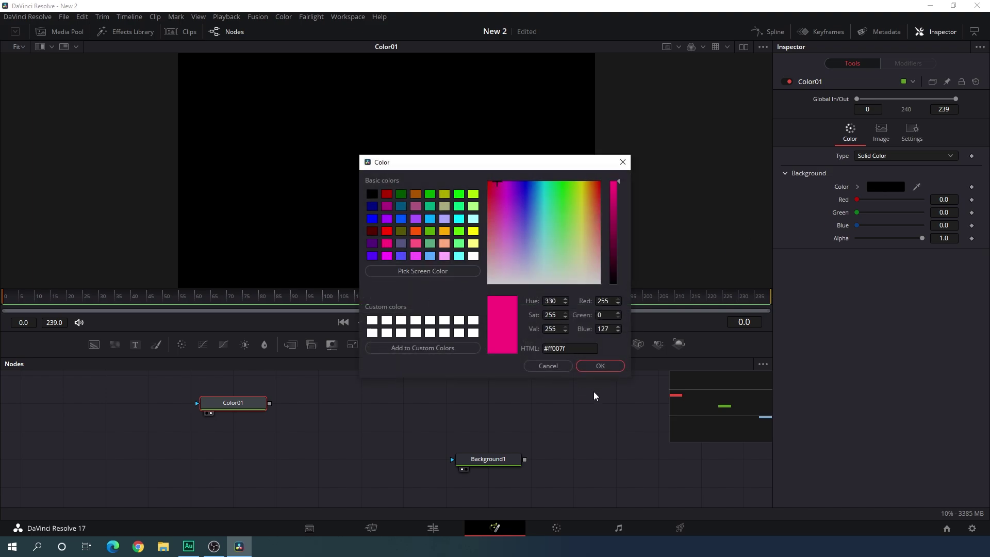
{"action": "left_click", "coordinate": [600, 366]}
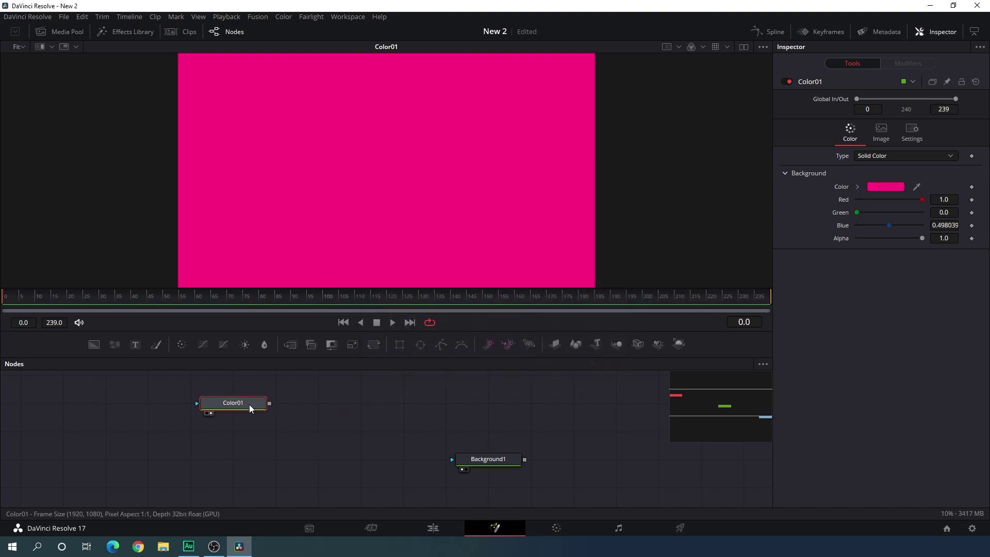
{"action": "left_click_drag", "start_coordinate": [249, 404], "coordinate": [242, 451]}
{"action": "left_click", "coordinate": [400, 384]}
- Mask Color01 with Ellipse1, shrinking the pink circle to about 0.2 width in the lower left
{"action": "left_click_drag", "start_coordinate": [420, 344], "coordinate": [198, 460]}
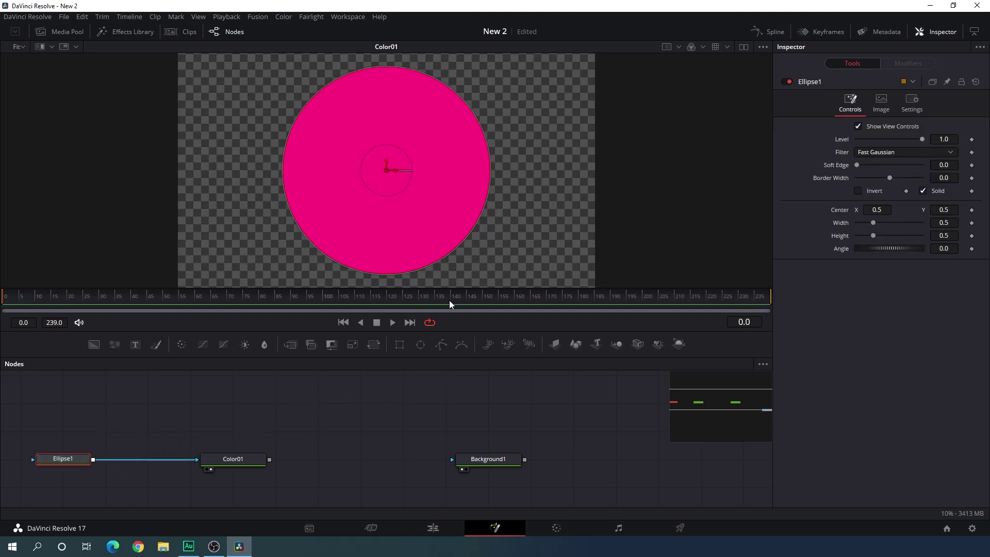
{"action": "left_click_drag", "start_coordinate": [452, 254], "coordinate": [246, 234]}
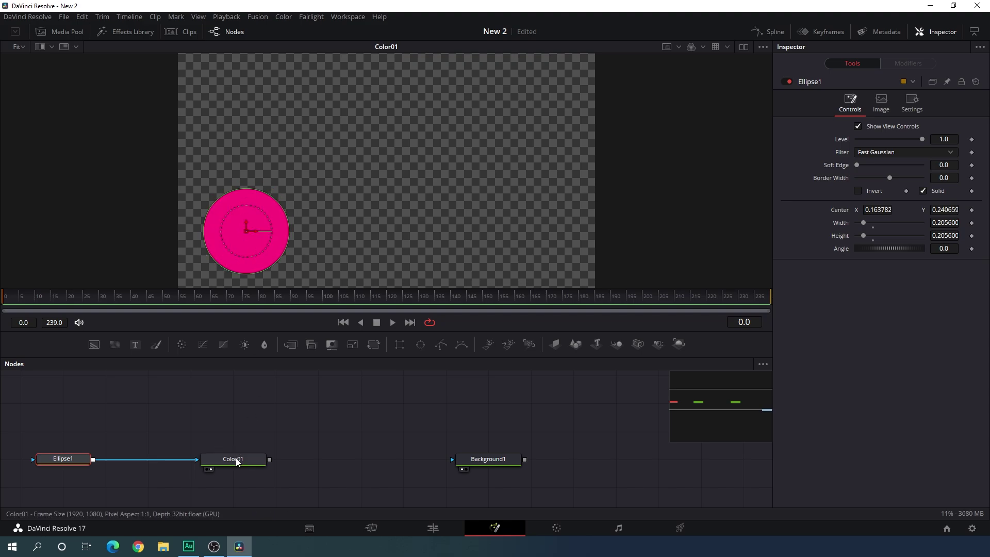
{"action": "left_click_drag", "start_coordinate": [231, 459], "coordinate": [397, 459]}
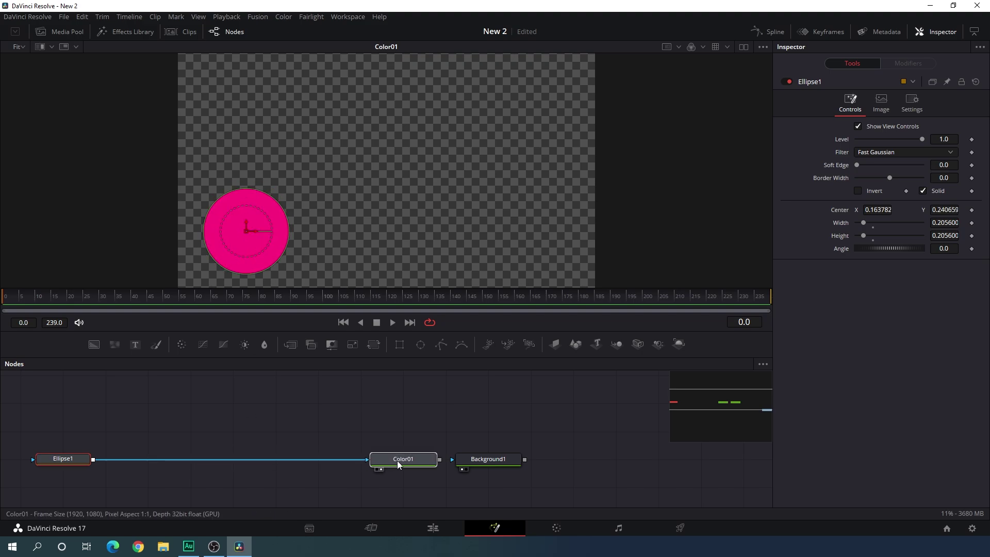
{"action": "left_click", "coordinate": [64, 460]}
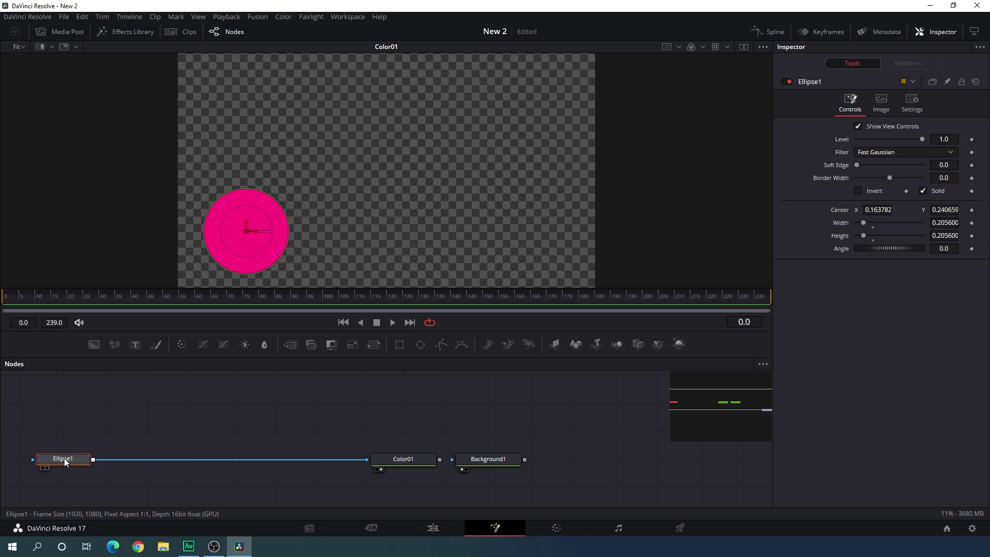
- Paste two circle copies, placing one at the upper right and a smaller one elsewhere
{"action": "key", "text": "ctrl+v"}
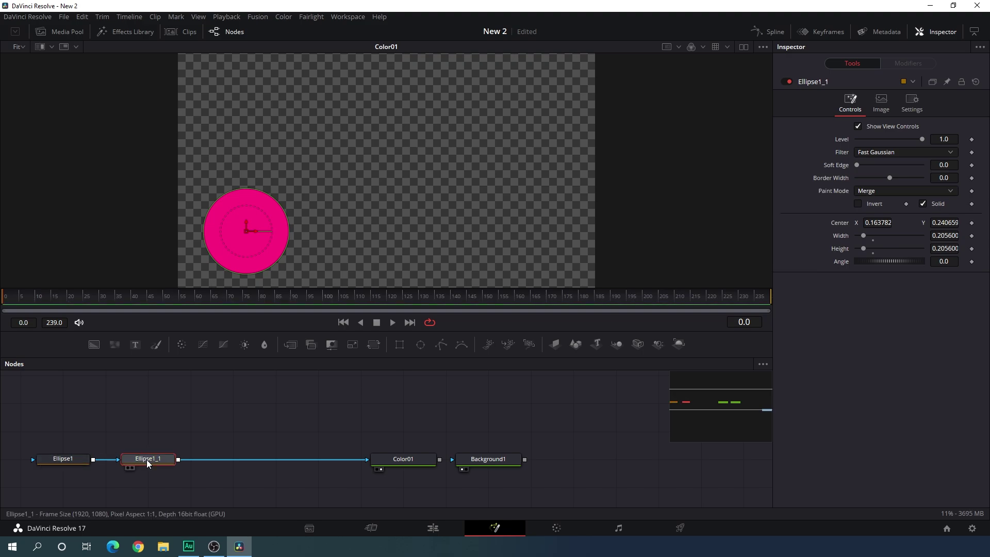
{"action": "left_click_drag", "start_coordinate": [250, 230], "coordinate": [521, 118]}
{"action": "left_click_drag", "start_coordinate": [540, 153], "coordinate": [532, 149]}
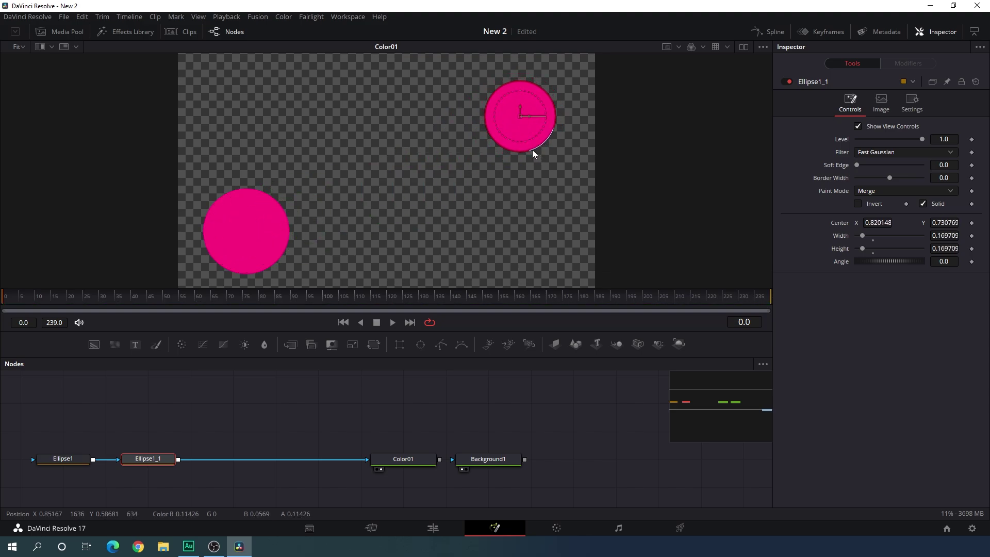
{"action": "left_click_drag", "start_coordinate": [521, 116], "coordinate": [525, 113]}
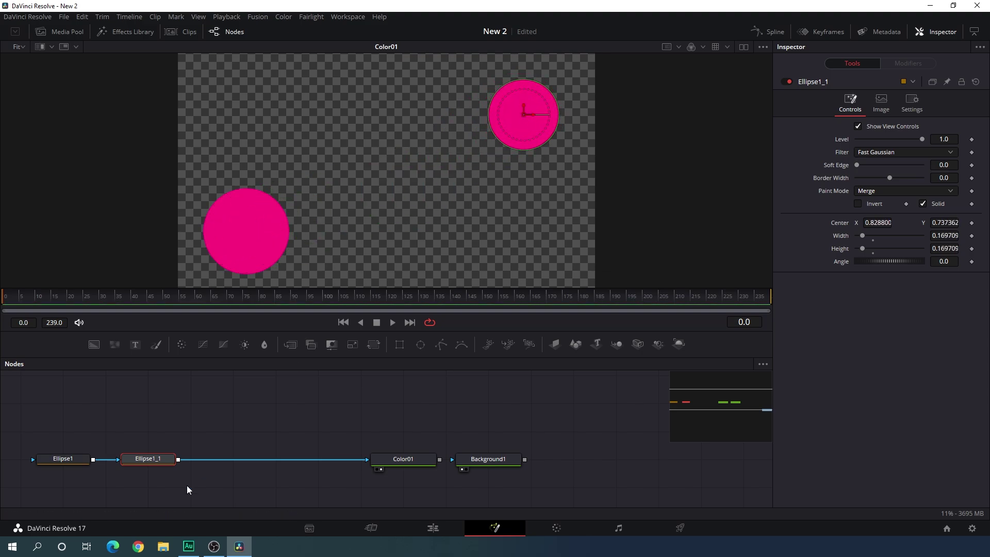
{"action": "key", "text": "ctrl+v"}
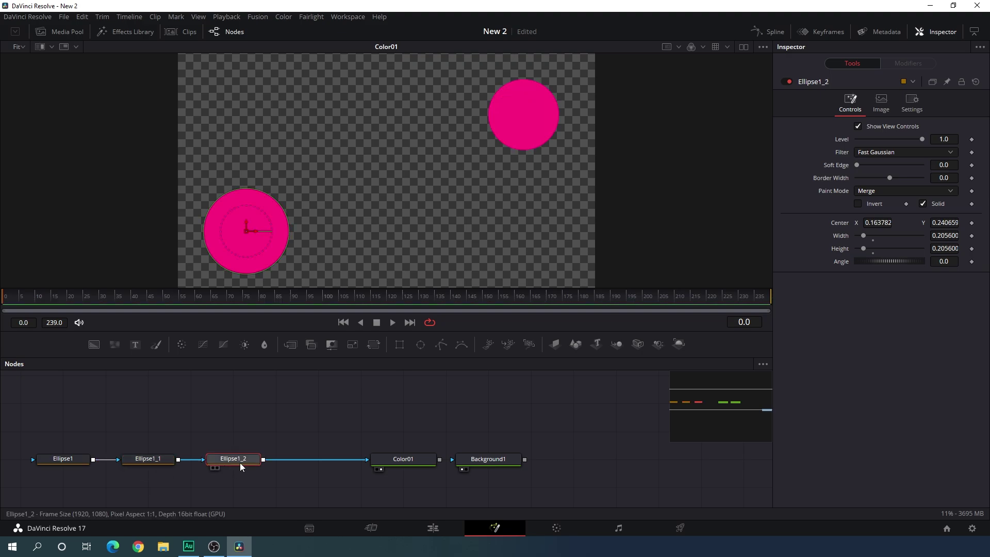
{"action": "left_click_drag", "start_coordinate": [270, 249], "coordinate": [350, 122]}
{"action": "left_click_drag", "start_coordinate": [148, 458], "coordinate": [63, 431]}
{"action": "left_click_drag", "start_coordinate": [233, 459], "coordinate": [70, 401]}
- Paste three more circle copies, placing them at top, centre-right and bottom right
{"action": "key", "text": "ctrl+v"}
{"action": "left_click_drag", "start_coordinate": [246, 231], "coordinate": [253, 123]}
{"action": "left_click_drag", "start_coordinate": [289, 155], "coordinate": [244, 106]}
{"action": "key", "text": "ctrl+v"}
{"action": "left_click_drag", "start_coordinate": [249, 201], "coordinate": [456, 241]}
{"action": "key", "text": "ctrl+v"}
{"action": "left_click_drag", "start_coordinate": [243, 227], "coordinate": [525, 246]}
{"action": "left_click_drag", "start_coordinate": [568, 245], "coordinate": [540, 259]}
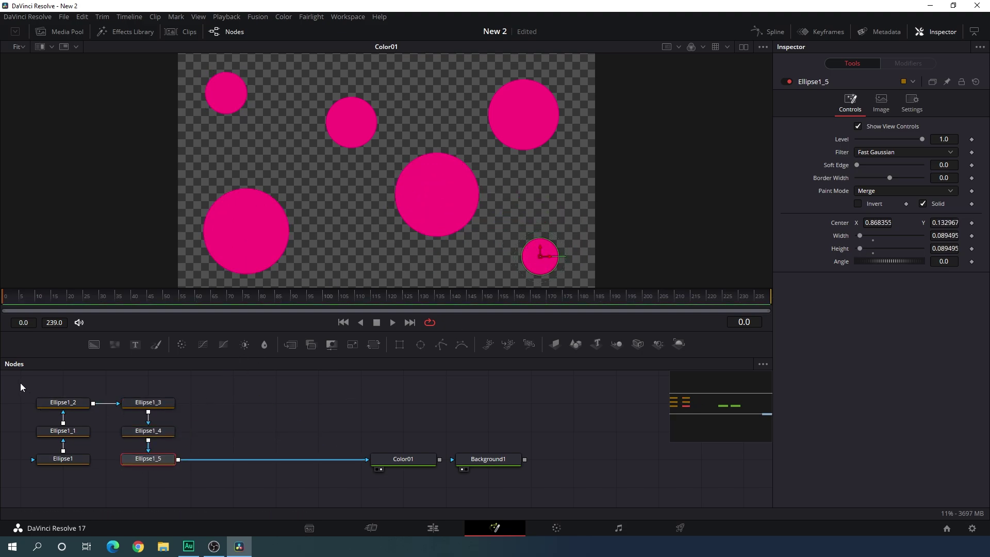
- Select all six Ellipse nodes, trying a Ctrl+G group then undoing it
{"action": "left_click_drag", "start_coordinate": [14, 382], "coordinate": [185, 479]}
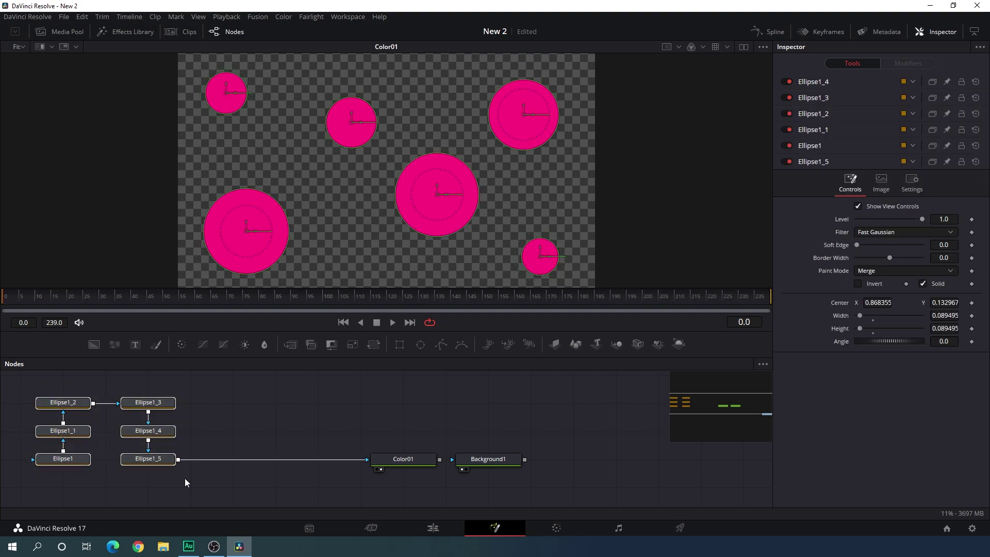
{"action": "key", "text": "ctrl+g"}
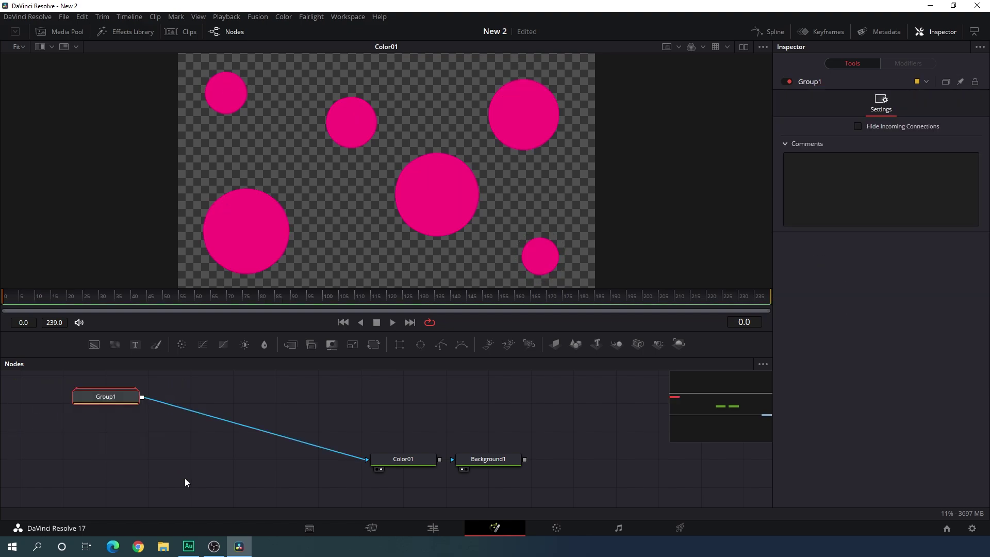
{"action": "key", "text": "ctrl+shift+g"}
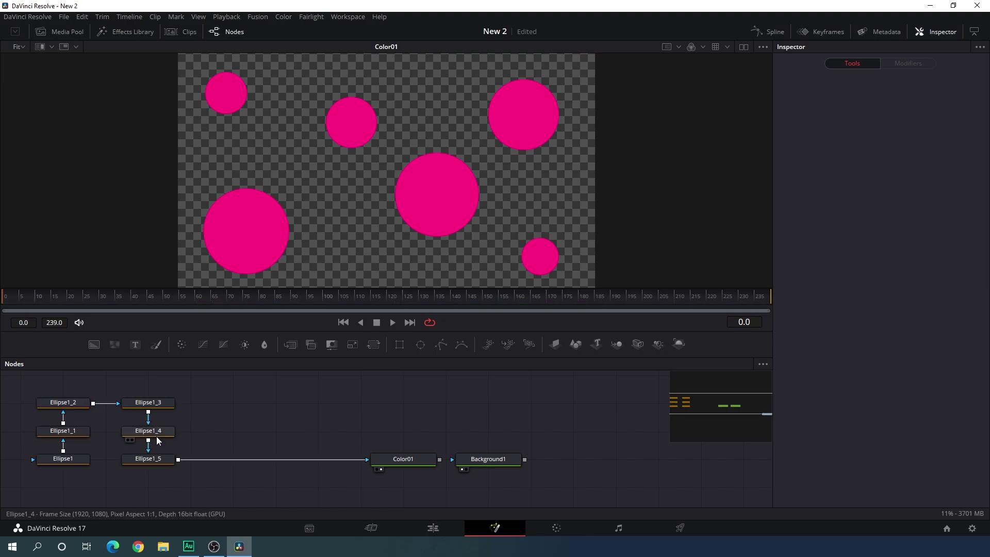
{"action": "left_click_drag", "start_coordinate": [13, 385], "coordinate": [172, 469]}
- Group the six Ellipse nodes into Group1 and line it up beside Color01
{"action": "left_click", "coordinate": [162, 460]}
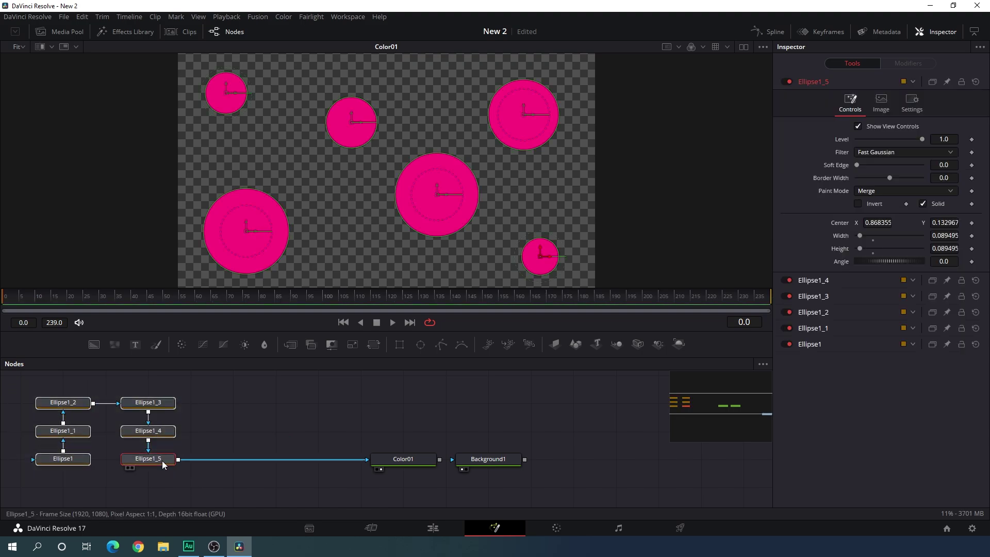
{"action": "right_click", "coordinate": [162, 460]}
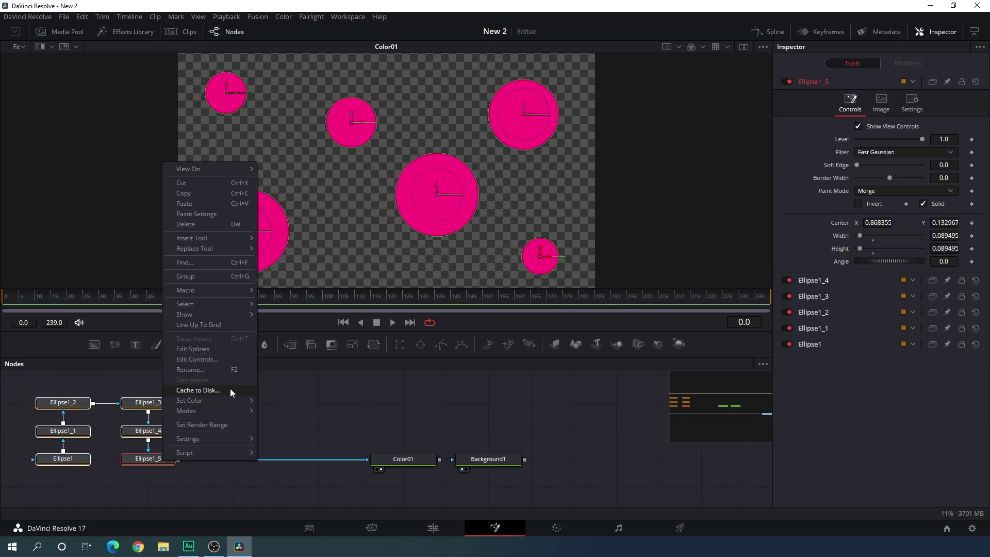
{"action": "left_click", "coordinate": [189, 277]}
{"action": "left_click_drag", "start_coordinate": [119, 395], "coordinate": [122, 460]}
{"action": "left_click_drag", "start_coordinate": [410, 461], "coordinate": [237, 461]}
{"action": "left_click_drag", "start_coordinate": [77, 432], "coordinate": [287, 496]}
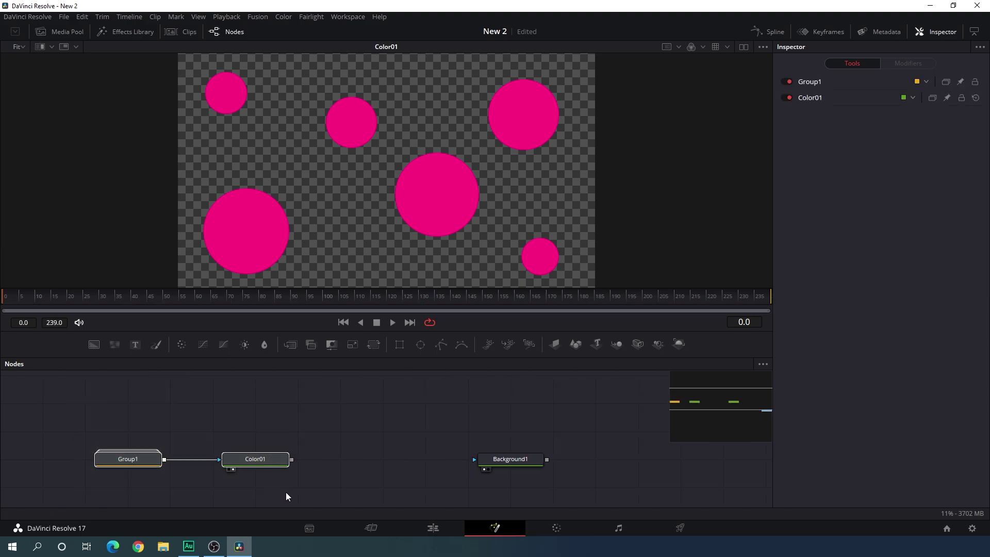
{"action": "left_click", "coordinate": [221, 422]}
- Paste copies of Group1 and Color01 above the originals
{"action": "key", "text": "ctrl+v"}
{"action": "left_click_drag", "start_coordinate": [361, 436], "coordinate": [279, 440]}
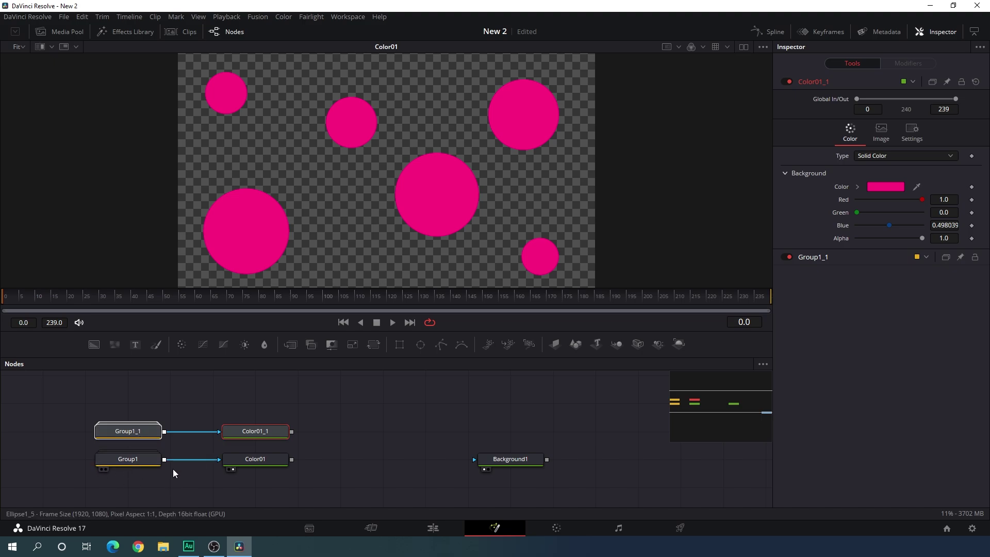
{"action": "left_click", "coordinate": [326, 441]}
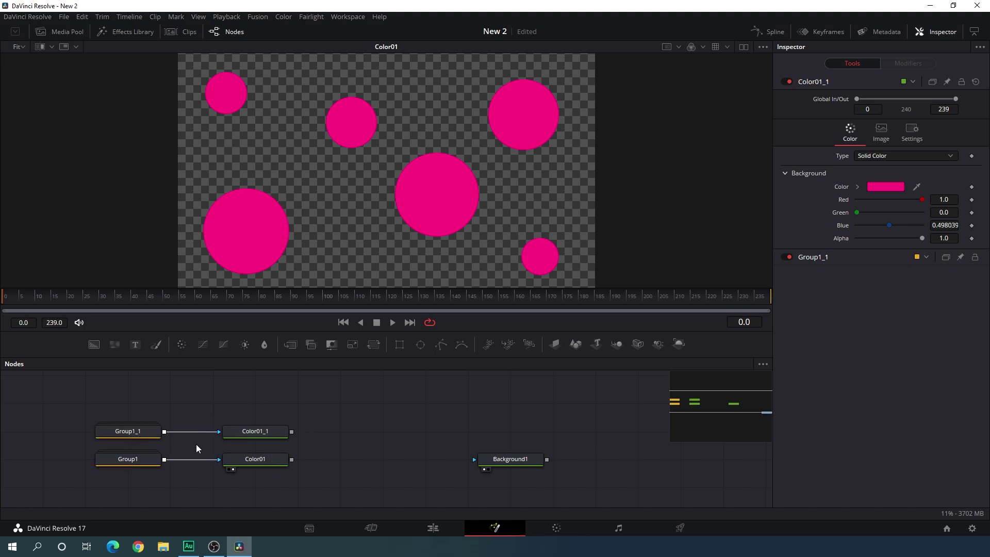
{"action": "left_click", "coordinate": [267, 434]}
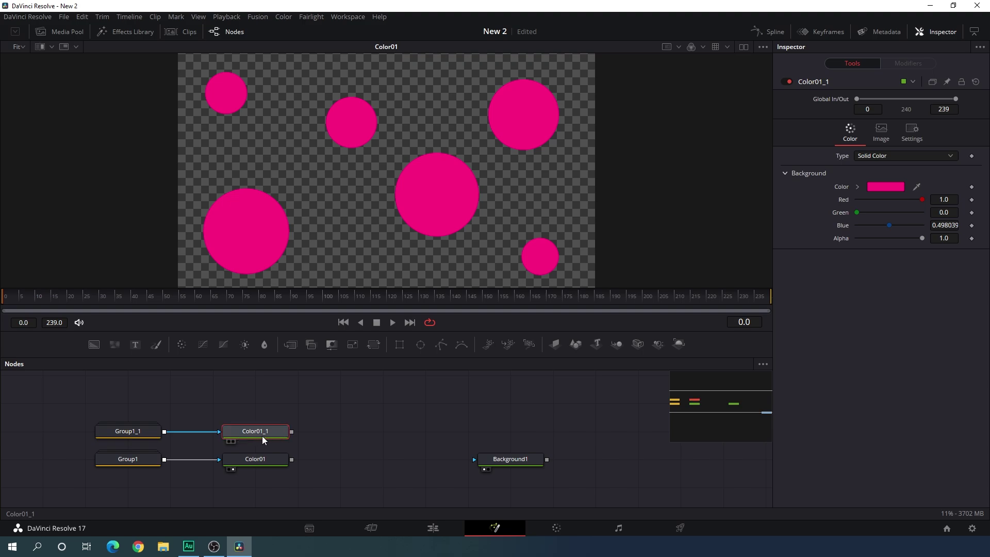
- Set Color01_1's colour to cyan #00ffff and view its output
{"action": "left_click", "coordinate": [884, 191]}
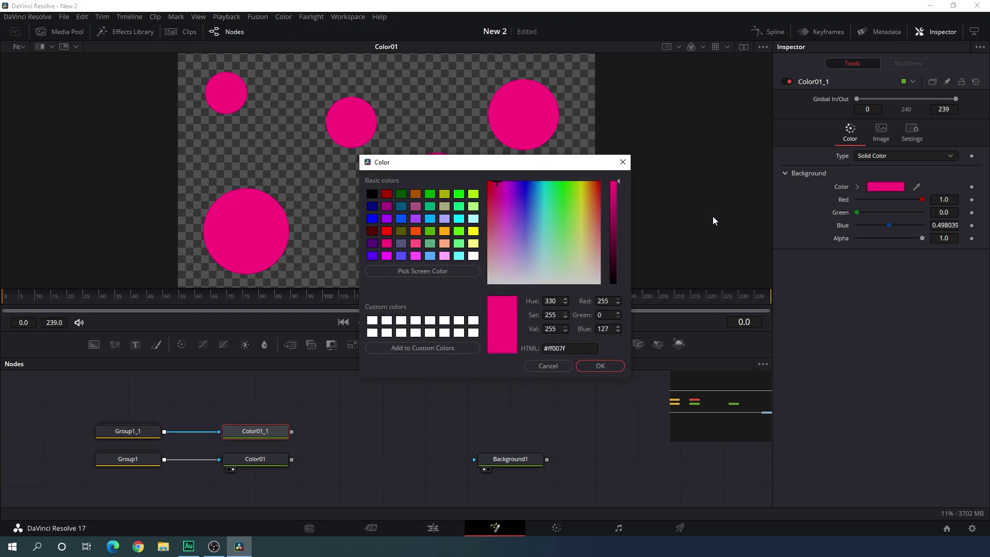
{"action": "left_click", "coordinate": [459, 219]}
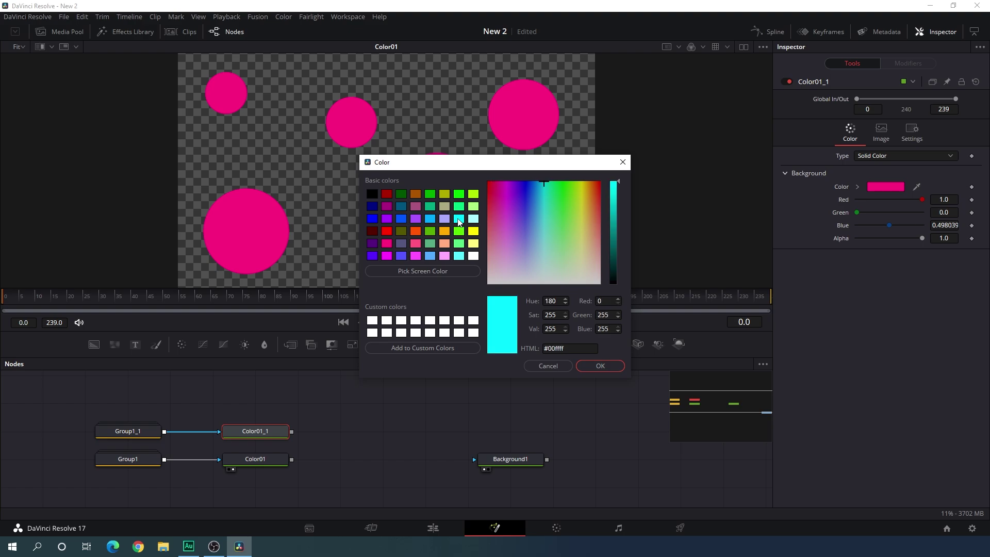
{"action": "left_click", "coordinate": [600, 366]}
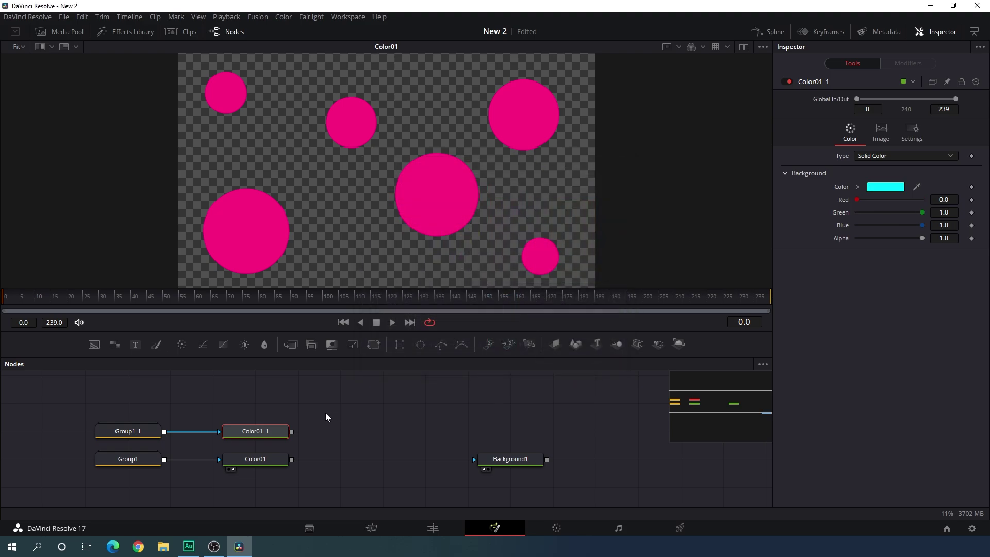
{"action": "left_click_drag", "start_coordinate": [281, 435], "coordinate": [297, 247]}
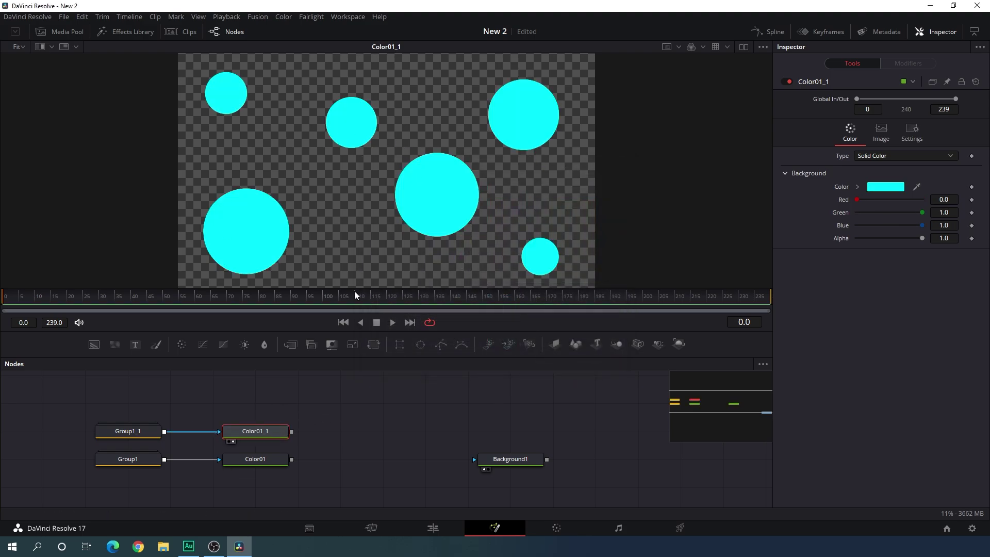
{"action": "left_click", "coordinate": [124, 433]}
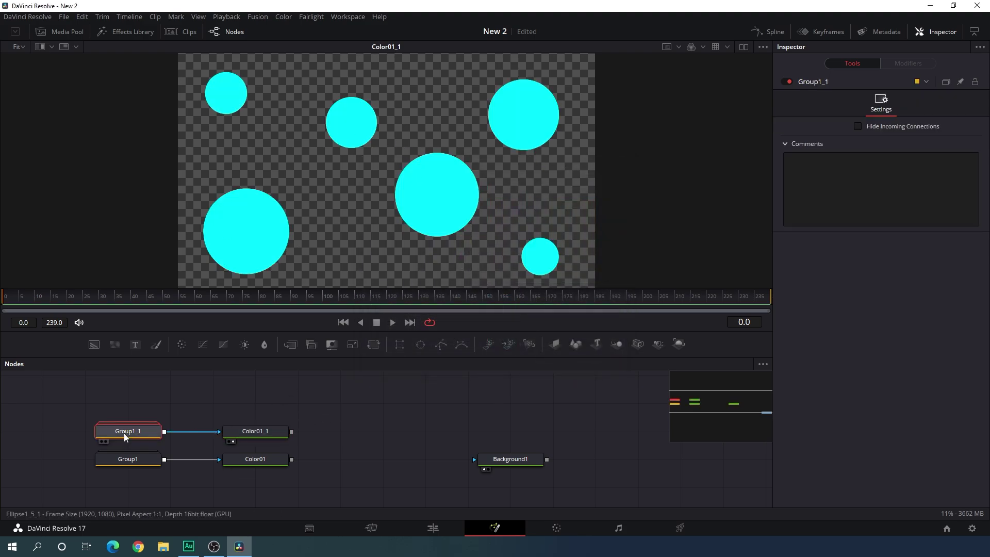
- Rename Group1_1 to Group2
{"action": "key", "text": "F2"}
{"action": "left_click_drag", "start_coordinate": [469, 289], "coordinate": [444, 290]}
{"action": "type", "text": "2"}
{"action": "key", "text": "Return"}
- Rename Color01_1 to Color02 and add a Merge node to the graph
{"action": "left_click", "coordinate": [269, 431]}
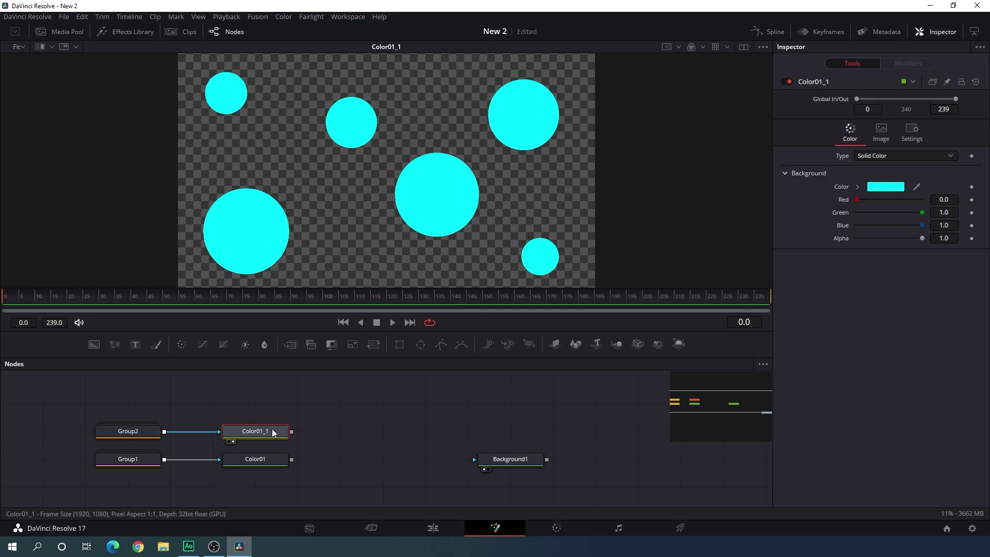
{"action": "key", "text": "F2"}
{"action": "left_click", "coordinate": [444, 286]}
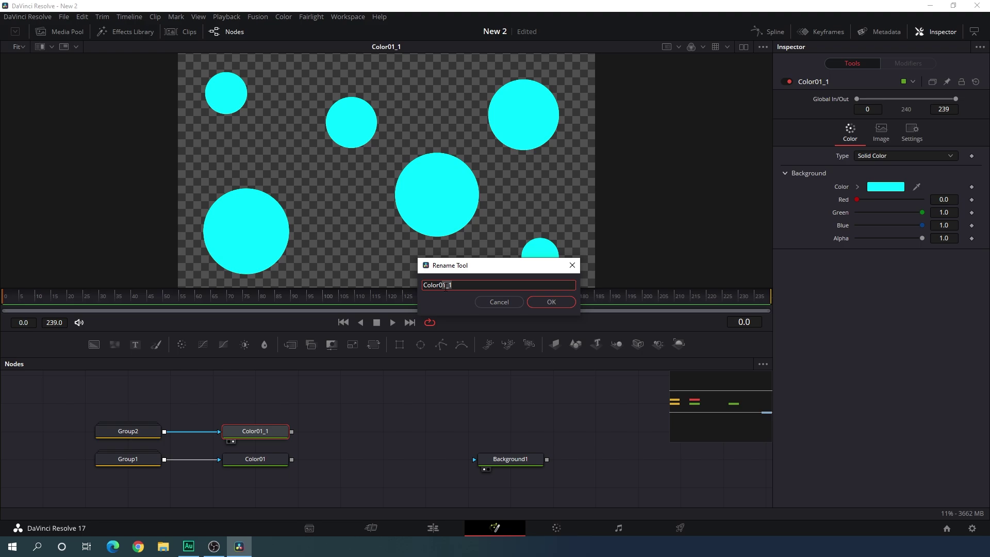
{"action": "key", "text": "Delete"}
{"action": "key", "text": "Delete"}
{"action": "key", "text": "Delete"}
{"action": "type", "text": "2"}
{"action": "key", "text": "Return"}
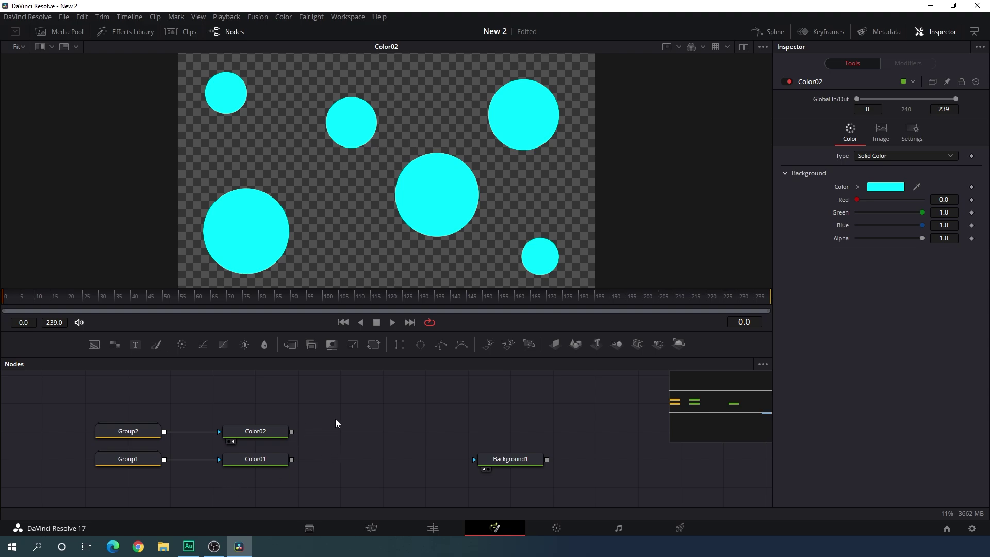
{"action": "left_click_drag", "start_coordinate": [291, 345], "coordinate": [262, 465]}
- Feed Color02 into Merge1 as foreground, view Merge1, and expand Group2
{"action": "left_click_drag", "start_coordinate": [385, 427], "coordinate": [360, 439]}
{"action": "key", "text": "1"}
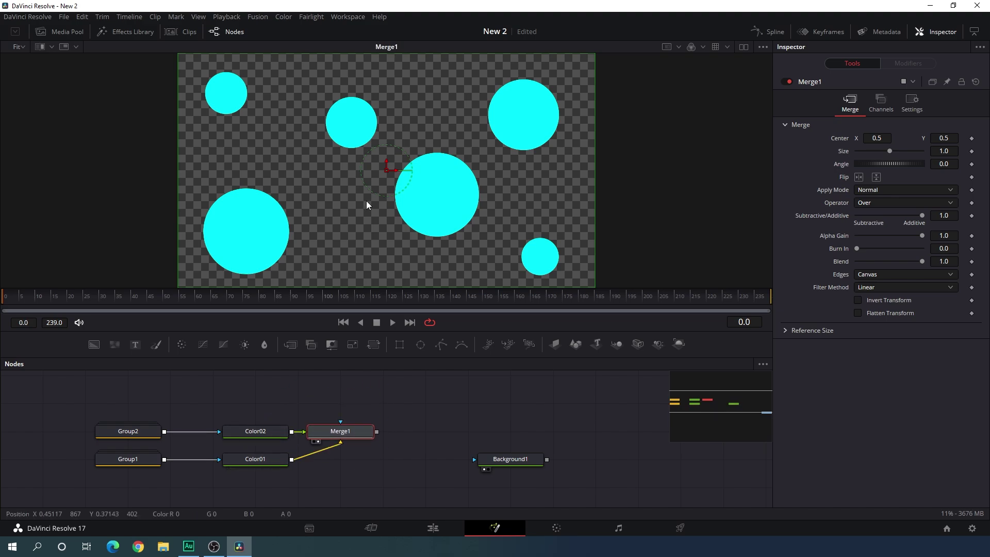
{"action": "double_click", "coordinate": [127, 431]}
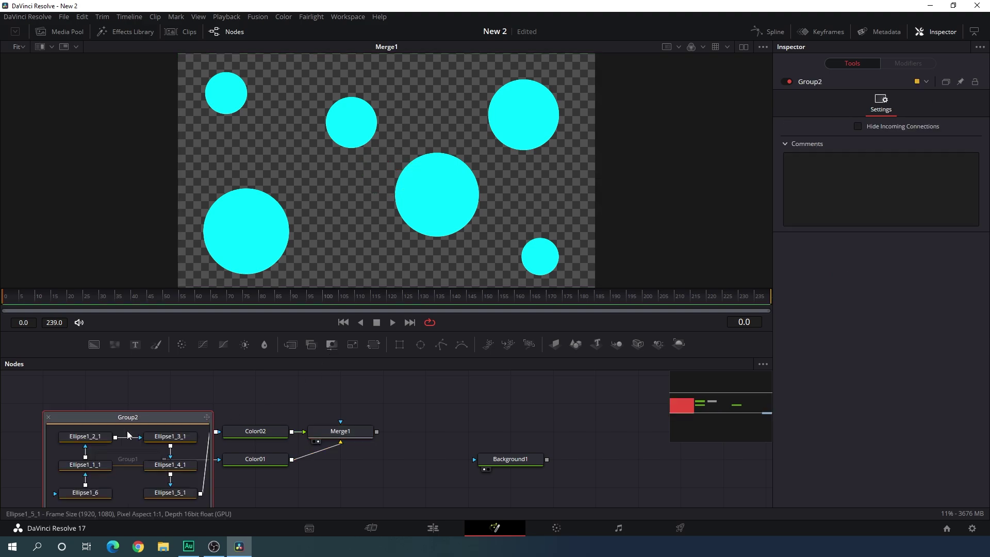
- Shrink and raise the lower-left cyan circle, shift the top-right one left, and lower Ellipse1_2_1
{"action": "scroll", "coordinate": [273, 460], "scroll_direction": "down", "scroll_amount": 2}
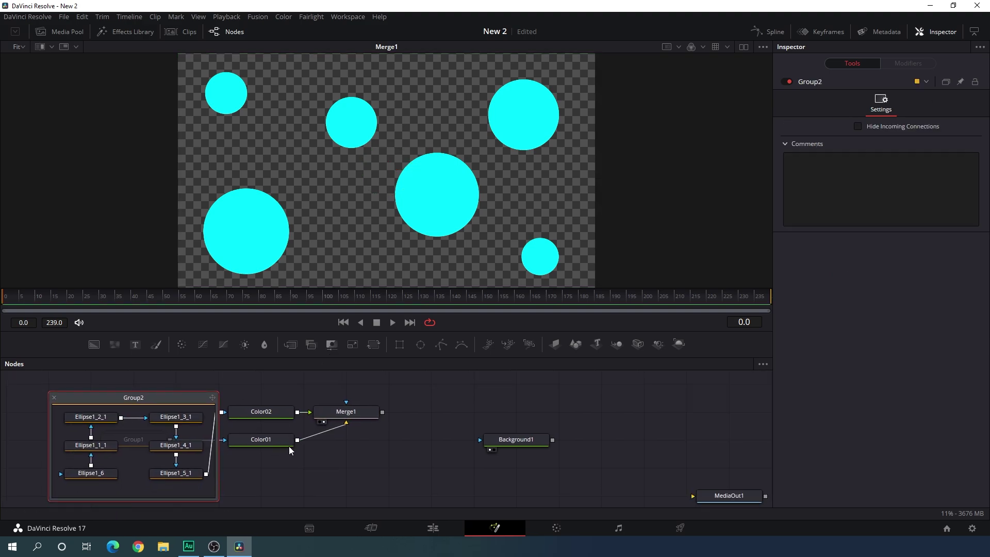
{"action": "left_click", "coordinate": [89, 472]}
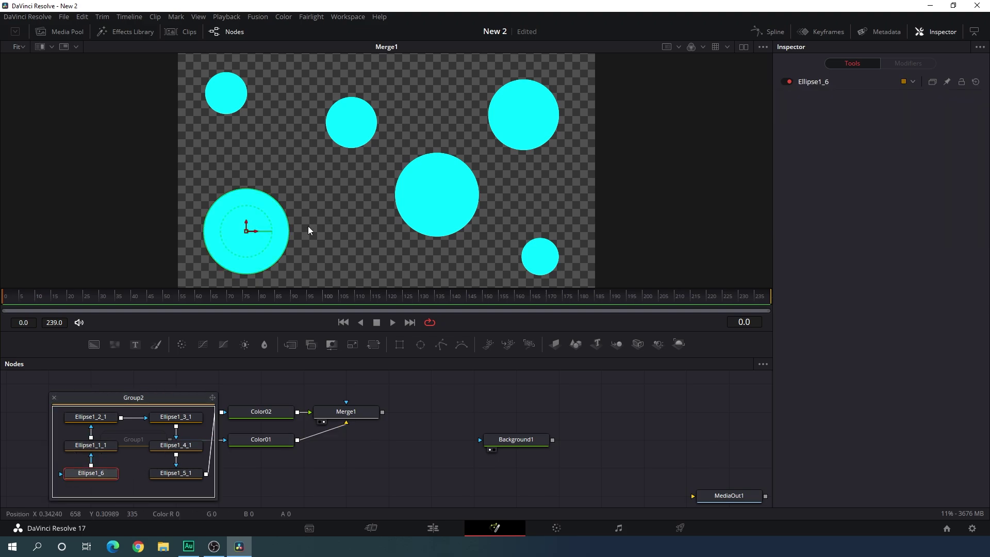
{"action": "left_click_drag", "start_coordinate": [283, 255], "coordinate": [287, 153]}
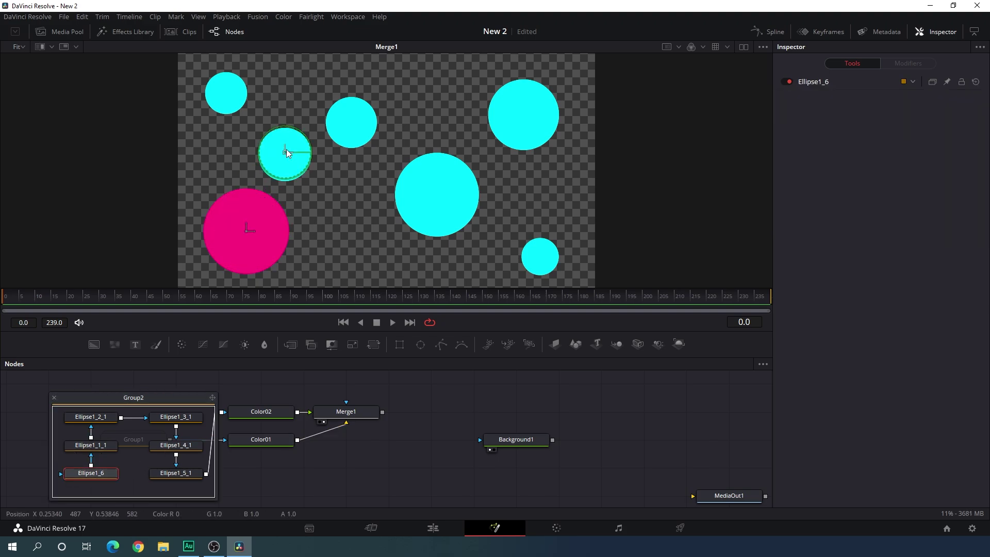
{"action": "left_click", "coordinate": [524, 107]}
{"action": "left_click_drag", "start_coordinate": [524, 106], "coordinate": [431, 99]}
{"action": "left_click_drag", "start_coordinate": [351, 121], "coordinate": [345, 246]}
- Move Ellipse1_3_1, Ellipse1_4_1 right and Ellipse1_5_1 left, then collapse Group2 and select Merge1
{"action": "left_click", "coordinate": [226, 92]}
{"action": "left_click_drag", "start_coordinate": [226, 93], "coordinate": [305, 80]}
{"action": "left_click", "coordinate": [438, 195]}
{"action": "left_click_drag", "start_coordinate": [438, 195], "coordinate": [537, 191]}
{"action": "left_click", "coordinate": [540, 256]}
{"action": "left_click_drag", "start_coordinate": [540, 257], "coordinate": [448, 264]}
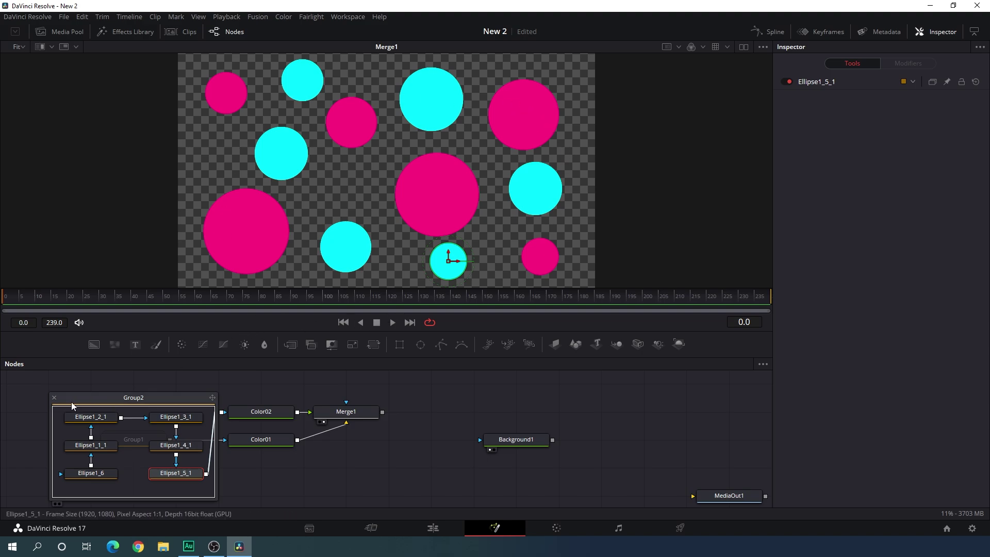
{"action": "left_click", "coordinate": [54, 398]}
{"action": "left_click_drag", "start_coordinate": [422, 417], "coordinate": [390, 418]}
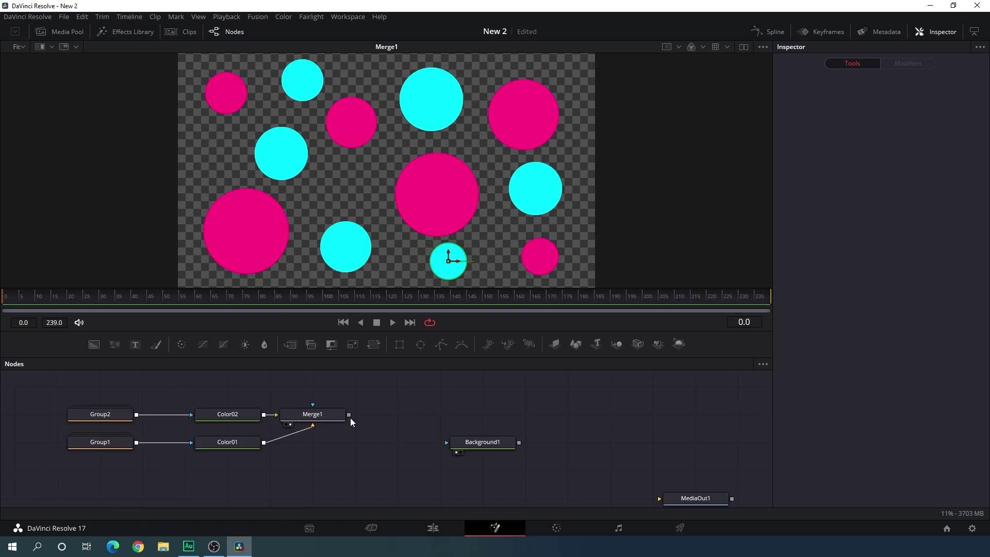
{"action": "left_click", "coordinate": [327, 413]}
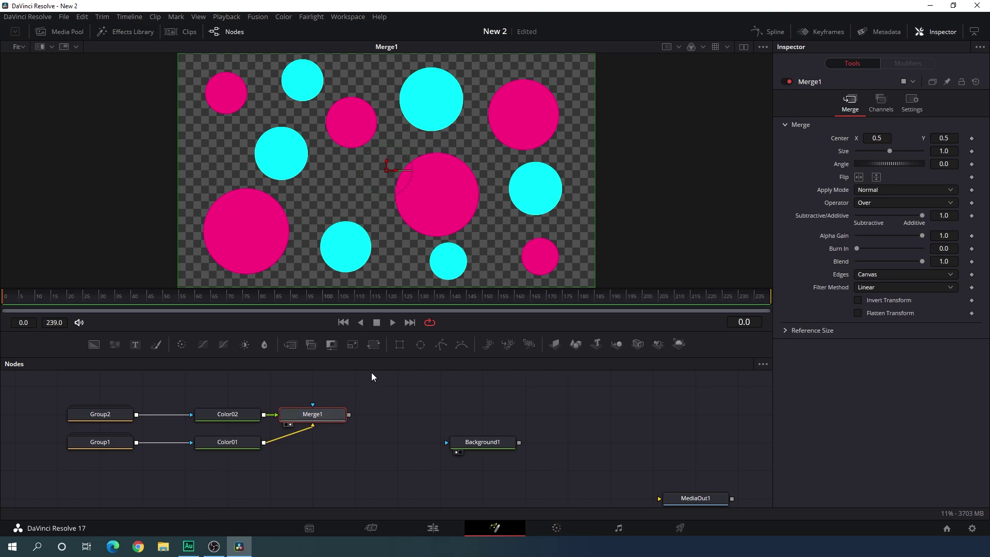
- Add a Transform after Merge1 and animate its Center X to 0.0 at the clip's end
{"action": "left_click", "coordinate": [374, 345]}
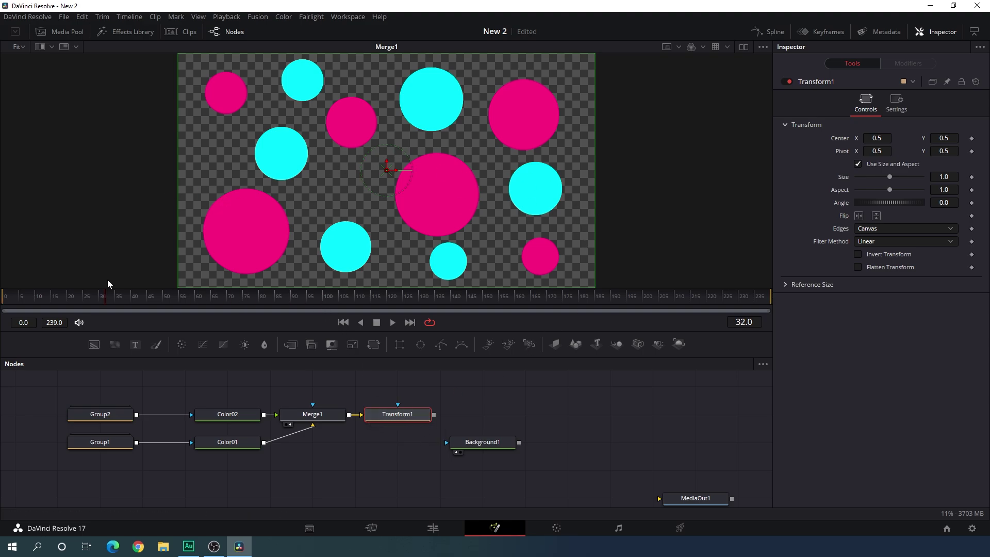
{"action": "right_click", "coordinate": [842, 140]}
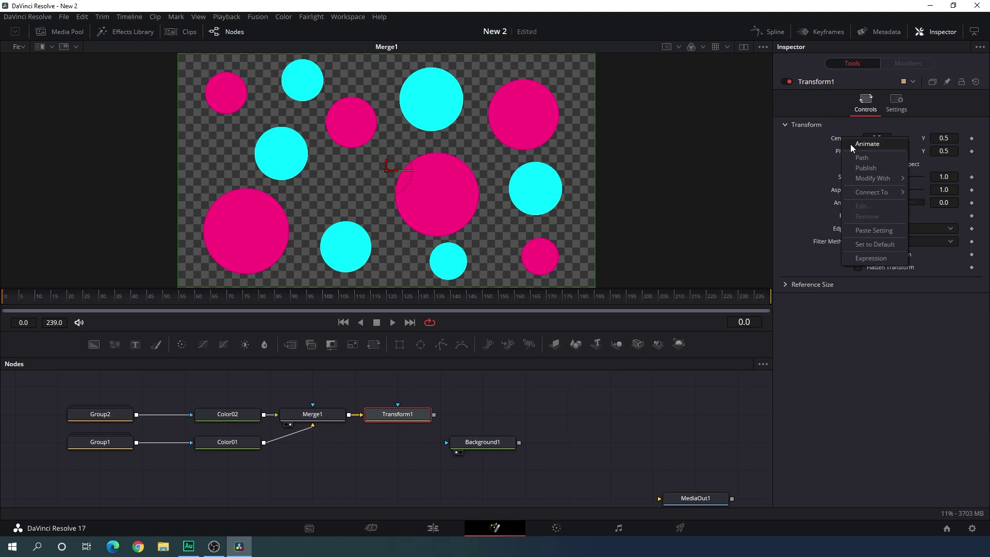
{"action": "left_click", "coordinate": [863, 144]}
{"action": "left_click_drag", "start_coordinate": [146, 299], "coordinate": [766, 299]}
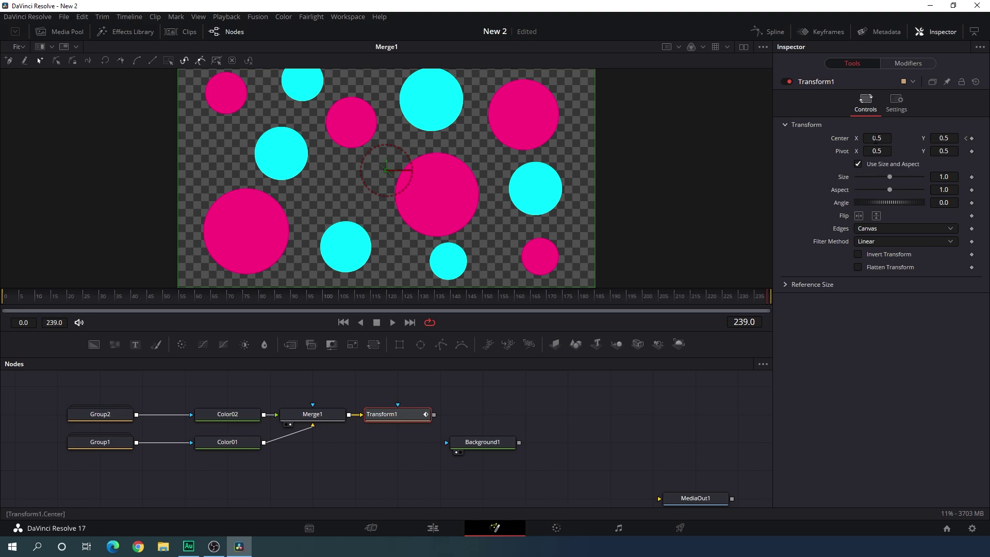
{"action": "left_click", "coordinate": [876, 138]}
{"action": "type", "text": "0"}
{"action": "left_click", "coordinate": [947, 138]}
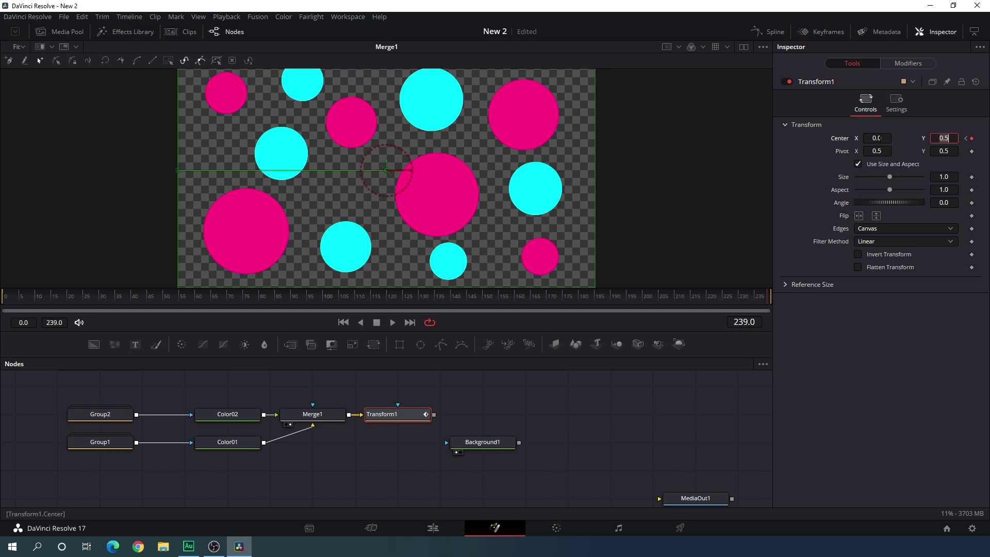
{"action": "left_click_drag", "start_coordinate": [374, 414], "coordinate": [357, 207]}
{"action": "left_click_drag", "start_coordinate": [360, 298], "coordinate": [653, 274]}
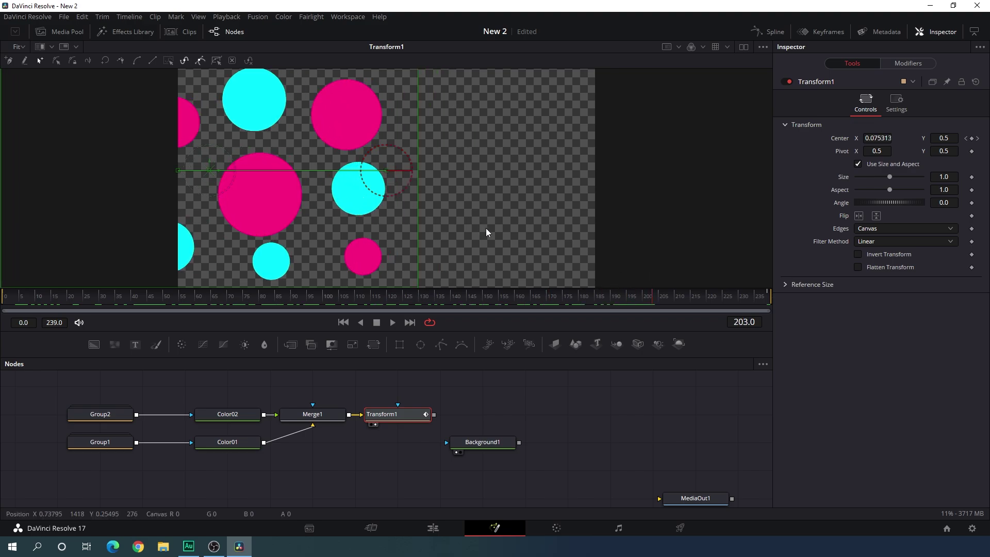
- Set Transform1's Edges to Mirror and preview the sliding circles
{"action": "left_click", "coordinate": [395, 419]}
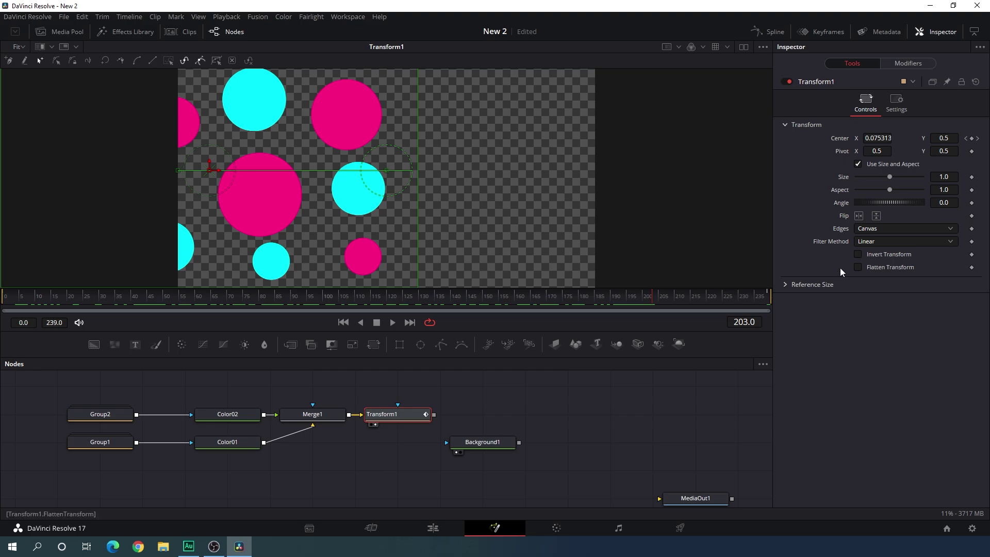
{"action": "left_click", "coordinate": [871, 229]}
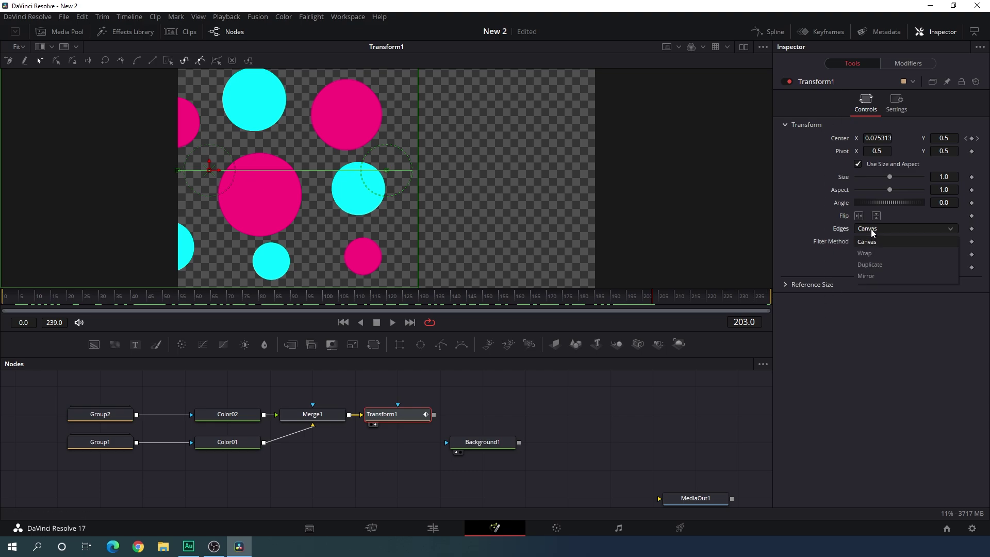
{"action": "left_click", "coordinate": [874, 276]}
{"action": "left_click", "coordinate": [550, 402]}
{"action": "left_click_drag", "start_coordinate": [407, 299], "coordinate": [635, 311]}
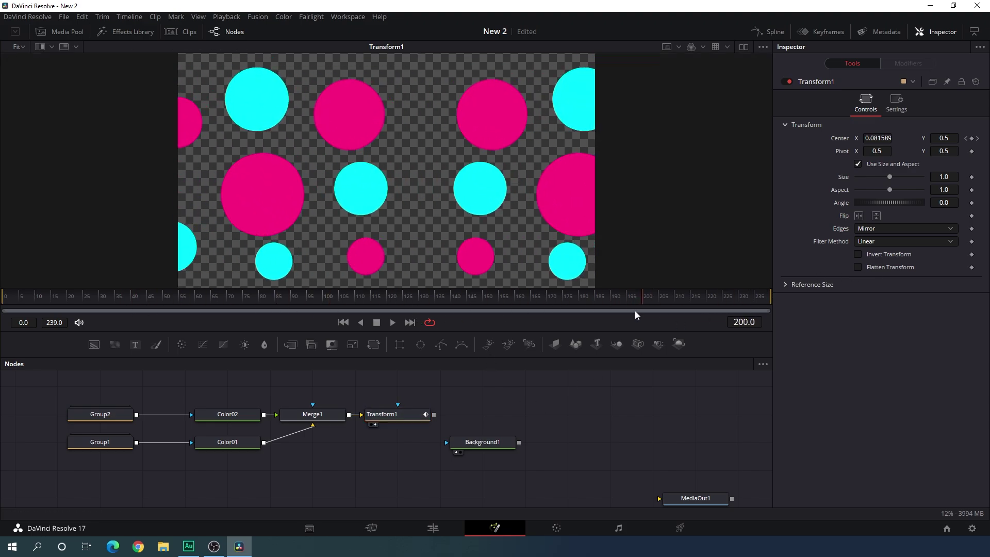
{"action": "scroll", "coordinate": [466, 397], "scroll_direction": "right", "scroll_amount": 4}
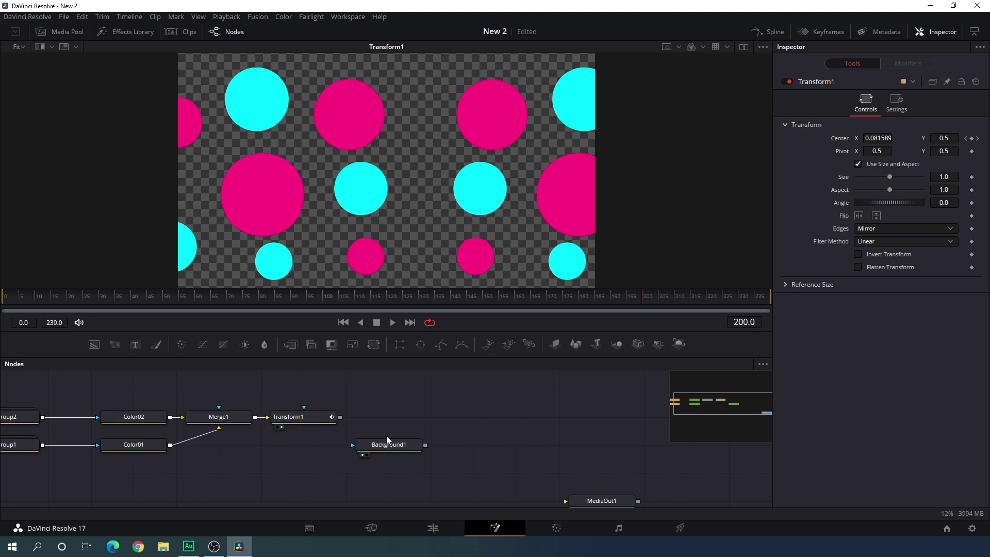
{"action": "left_click_drag", "start_coordinate": [392, 444], "coordinate": [477, 472]}
- Add a Directional Blur after Transform1 via the 'blu' tool search and view its output
{"action": "left_click", "coordinate": [290, 421]}
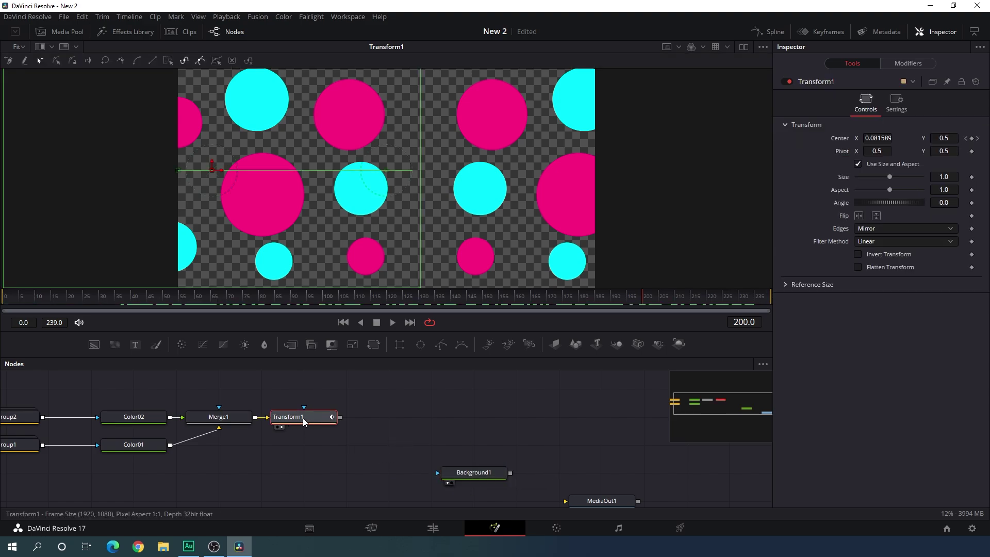
{"action": "key", "text": "shift+space"}
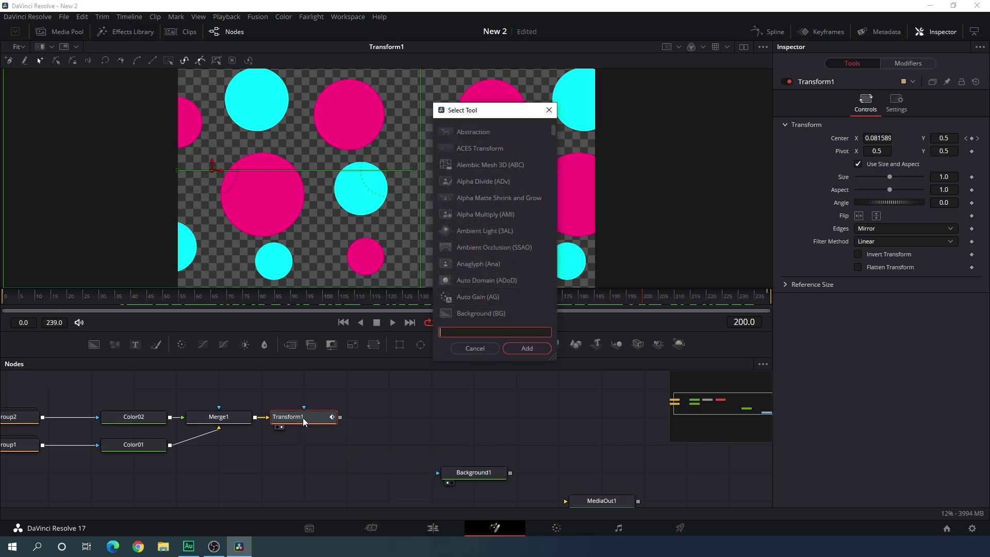
{"action": "type", "text": "blur"}
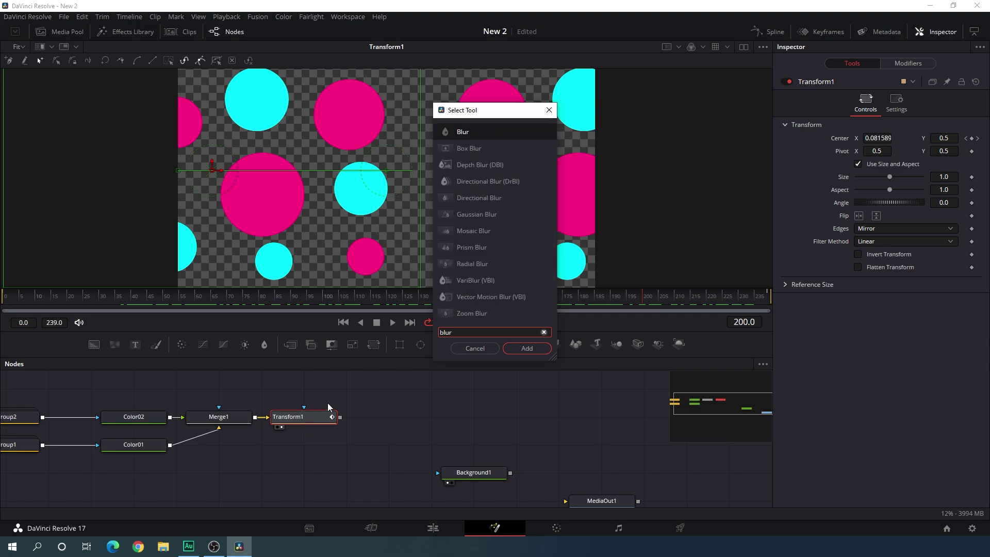
{"action": "left_click", "coordinate": [491, 199]}
{"action": "left_click", "coordinate": [525, 348]}
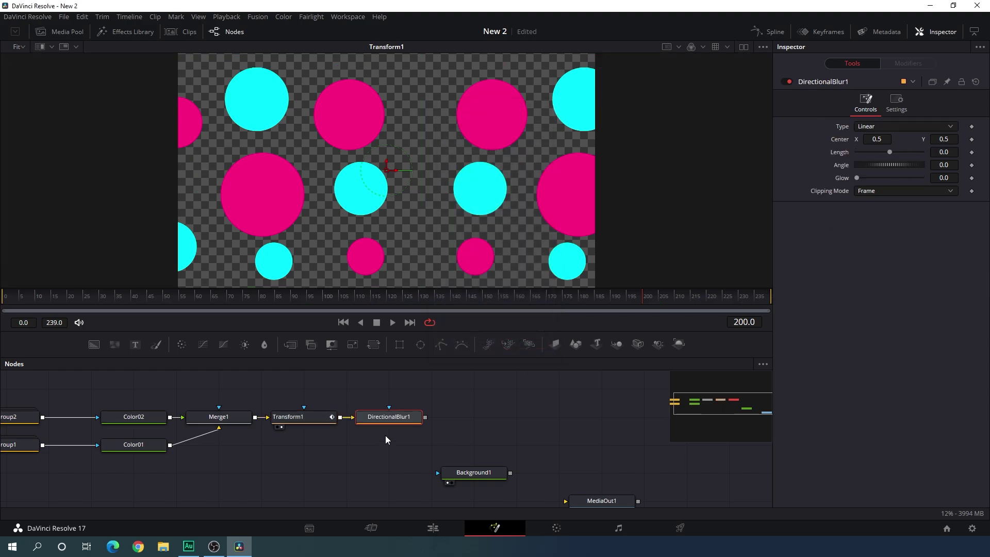
{"action": "left_click_drag", "start_coordinate": [383, 414], "coordinate": [348, 204]}
{"action": "left_click", "coordinate": [491, 413]}
{"action": "left_click_drag", "start_coordinate": [555, 427], "coordinate": [518, 435]}
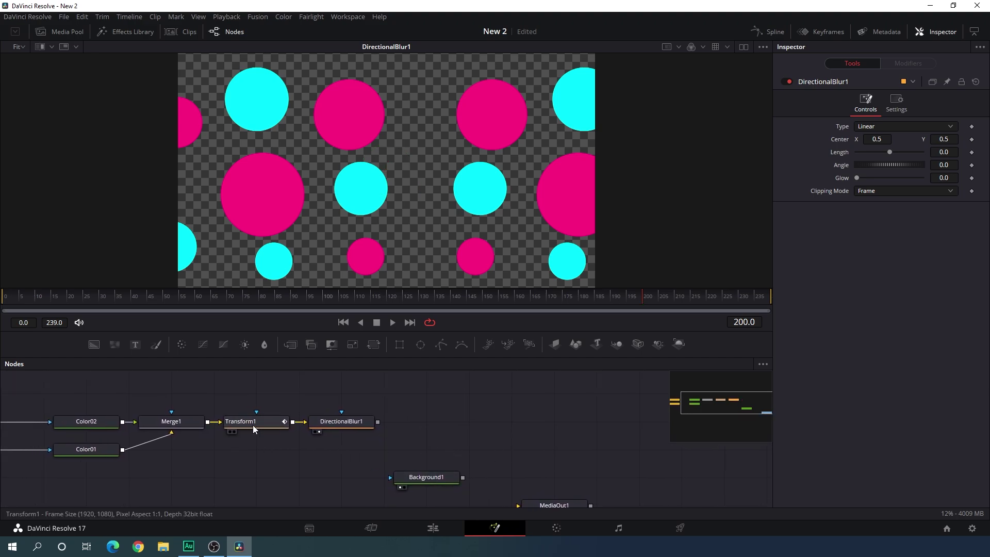
{"action": "left_click_drag", "start_coordinate": [253, 425], "coordinate": [169, 396]}
- Add Merge2 layering DirectionalBlur1 over Background1, and view Merge2 in the viewer
{"action": "left_click_drag", "start_coordinate": [397, 425], "coordinate": [194, 384]}
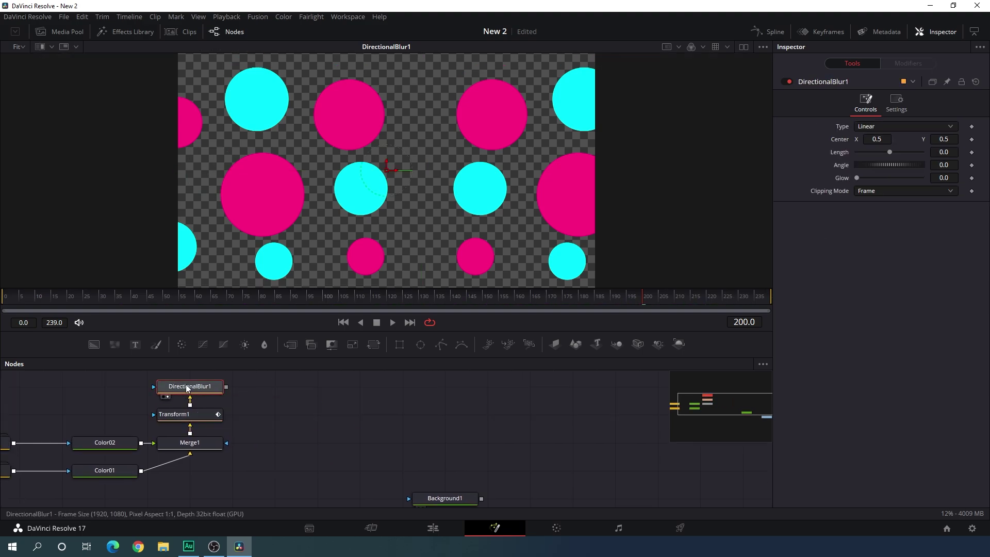
{"action": "left_click_drag", "start_coordinate": [447, 496], "coordinate": [301, 468]}
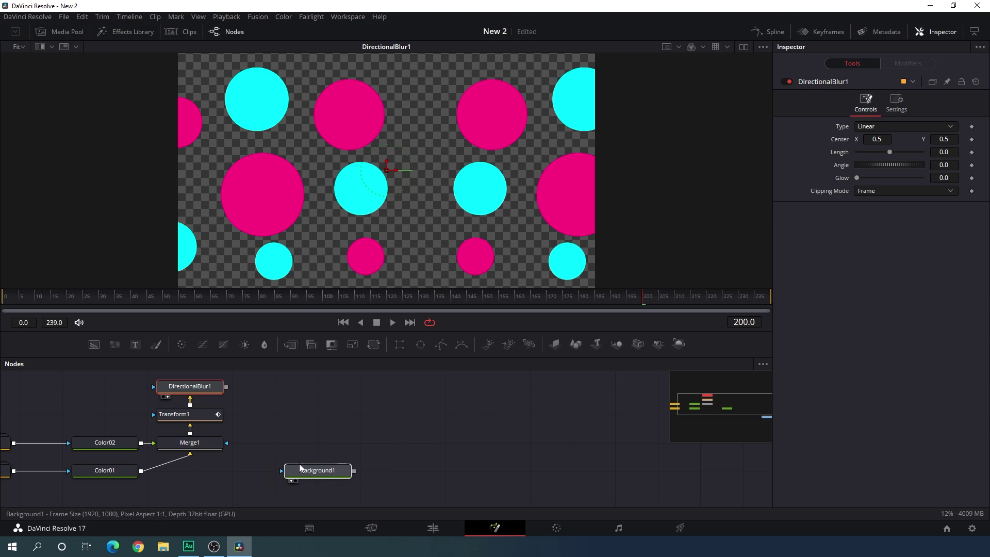
{"action": "left_click", "coordinate": [301, 473]}
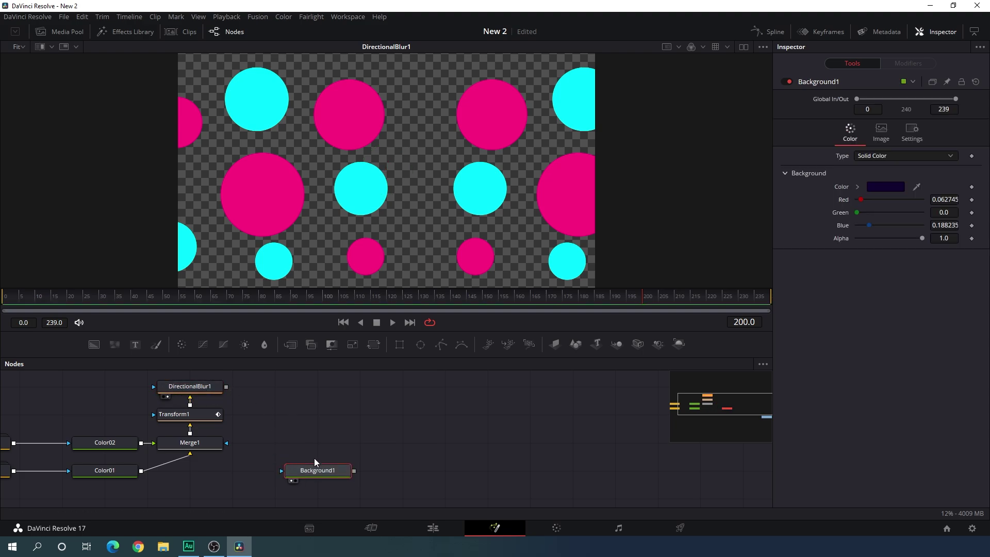
{"action": "left_click_drag", "start_coordinate": [292, 344], "coordinate": [316, 472]}
{"action": "left_click_drag", "start_coordinate": [282, 392], "coordinate": [200, 395]}
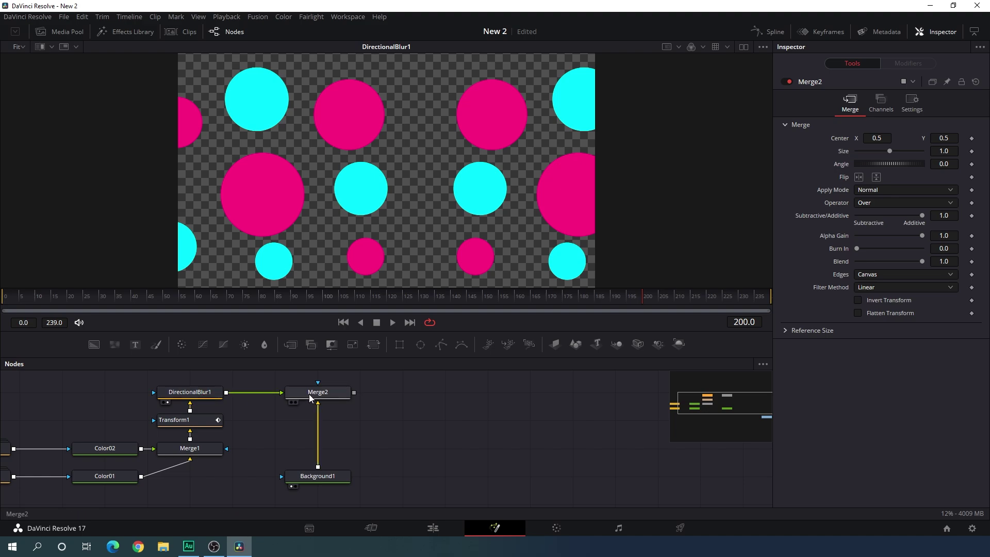
{"action": "left_click_drag", "start_coordinate": [309, 392], "coordinate": [327, 177]}
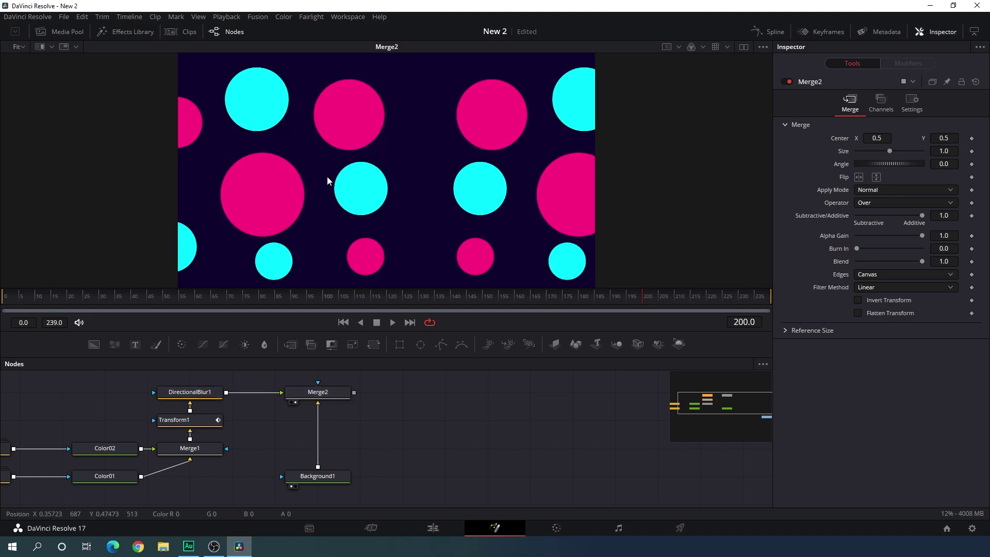
{"action": "left_click", "coordinate": [191, 395]}
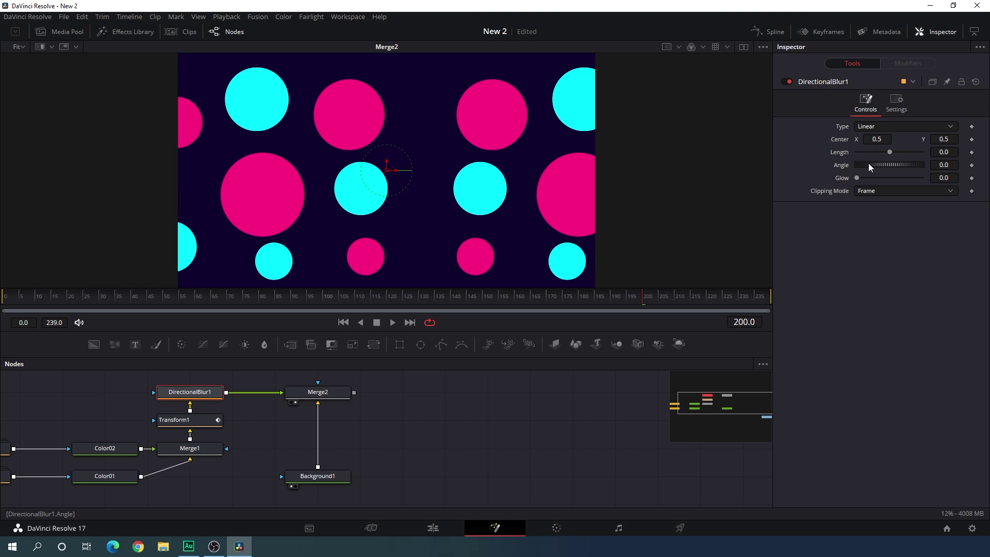
- Set the directional blur Length to 0.5 and Angle to 30, then play it back
{"action": "left_click_drag", "start_coordinate": [893, 152], "coordinate": [924, 152]}
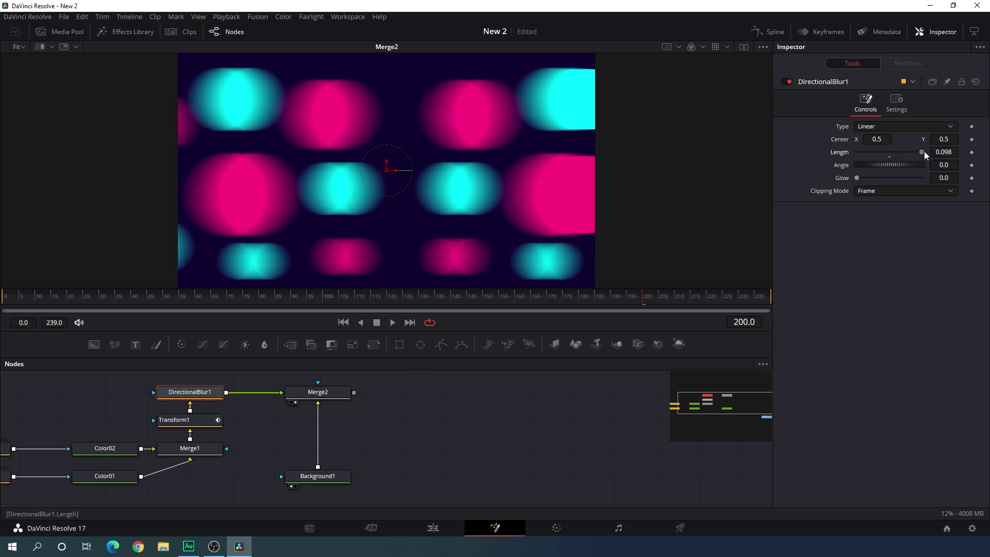
{"action": "left_click", "coordinate": [939, 153]}
{"action": "key", "text": "BackSpace"}
{"action": "type", "text": "5"}
{"action": "key", "text": "Tab"}
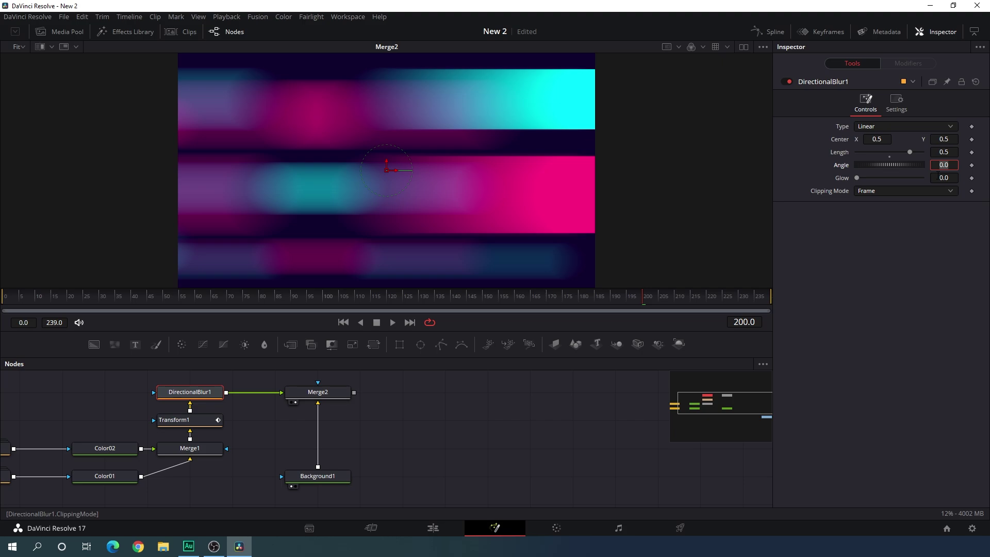
{"action": "type", "text": "30"}
{"action": "key", "text": "Tab"}
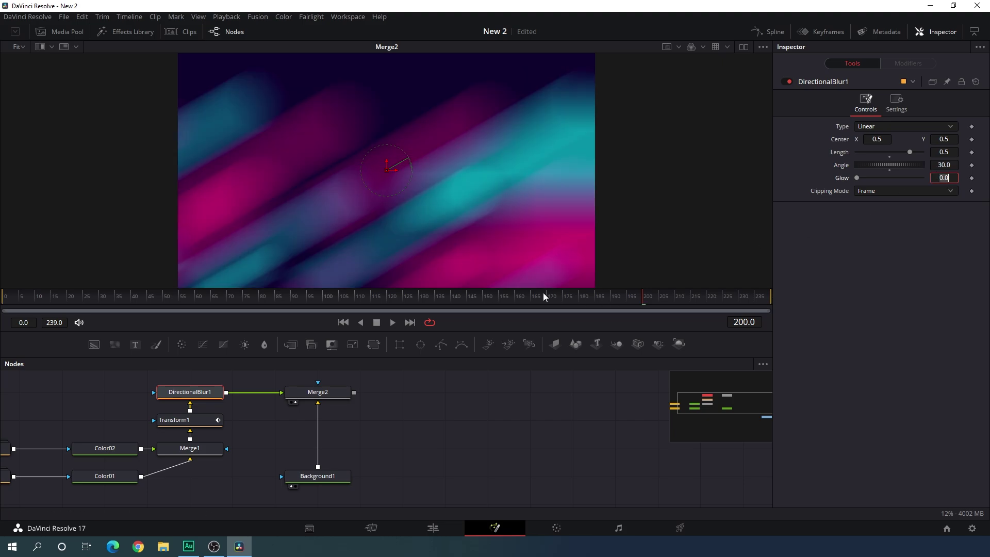
{"action": "left_click", "coordinate": [140, 295]}
{"action": "left_click_drag", "start_coordinate": [140, 296], "coordinate": [354, 315]}
{"action": "left_click", "coordinate": [393, 322]}
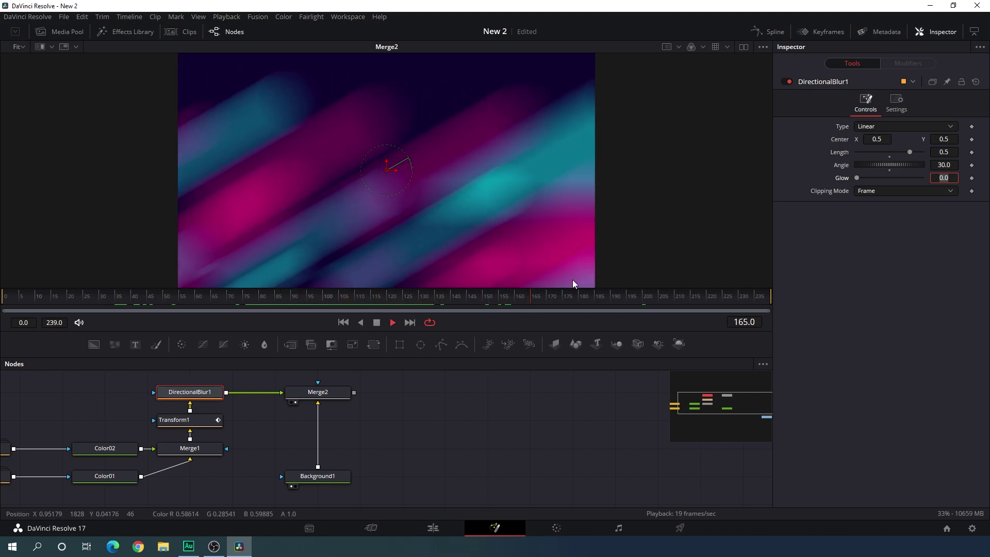
{"action": "left_click", "coordinate": [373, 324]}
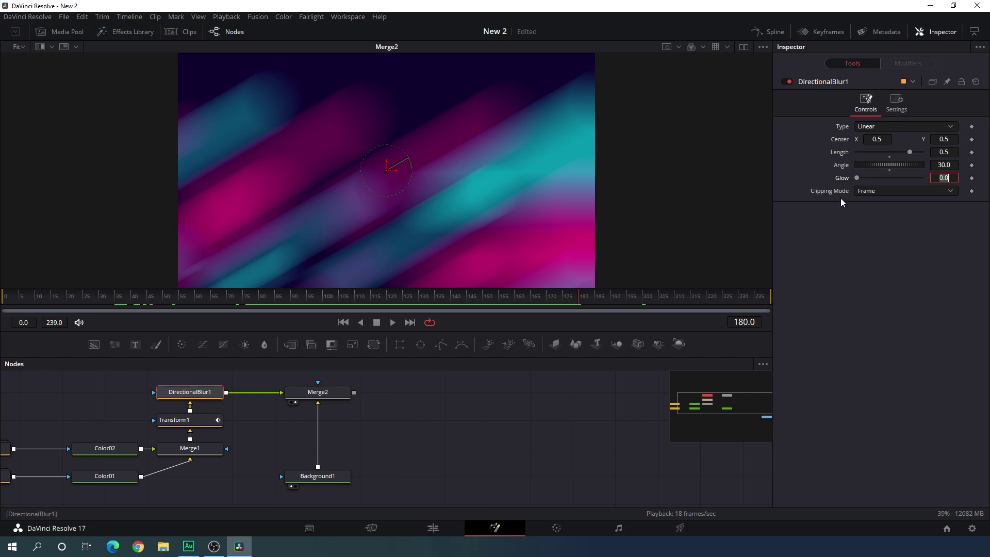
- Set the blur Clipping Mode to None and shift Merge2 and Background1 right
{"action": "left_click", "coordinate": [874, 190]}
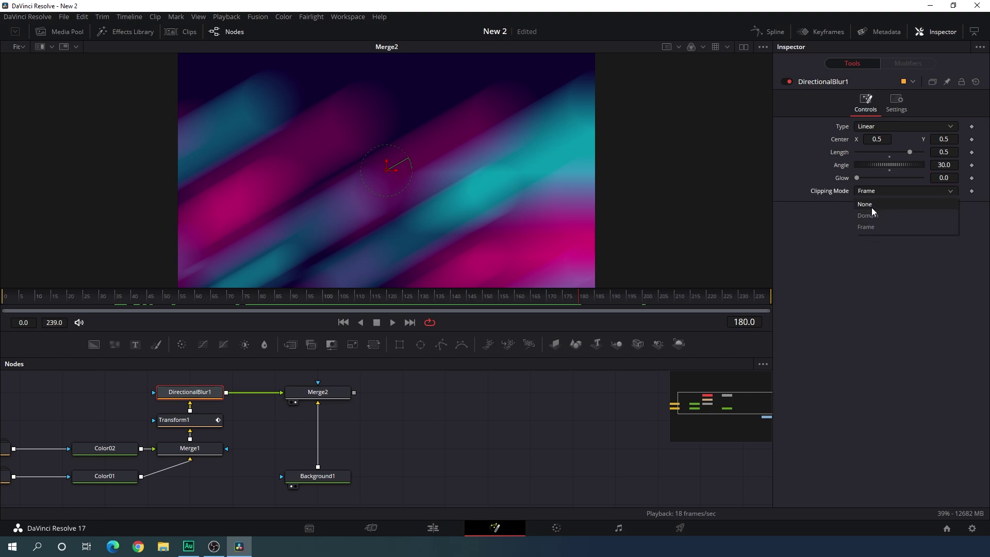
{"action": "left_click", "coordinate": [870, 204]}
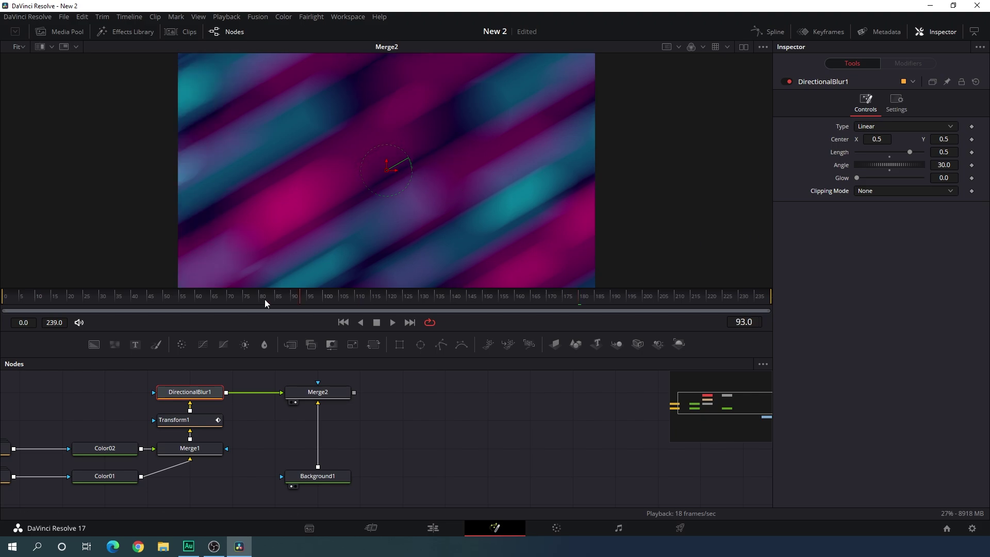
{"action": "left_click_drag", "start_coordinate": [264, 299], "coordinate": [683, 285]}
{"action": "left_click_drag", "start_coordinate": [407, 379], "coordinate": [399, 469]}
{"action": "left_click_drag", "start_coordinate": [302, 403], "coordinate": [327, 436]}
{"action": "scroll", "coordinate": [354, 231], "scroll_direction": "up", "scroll_amount": 2}
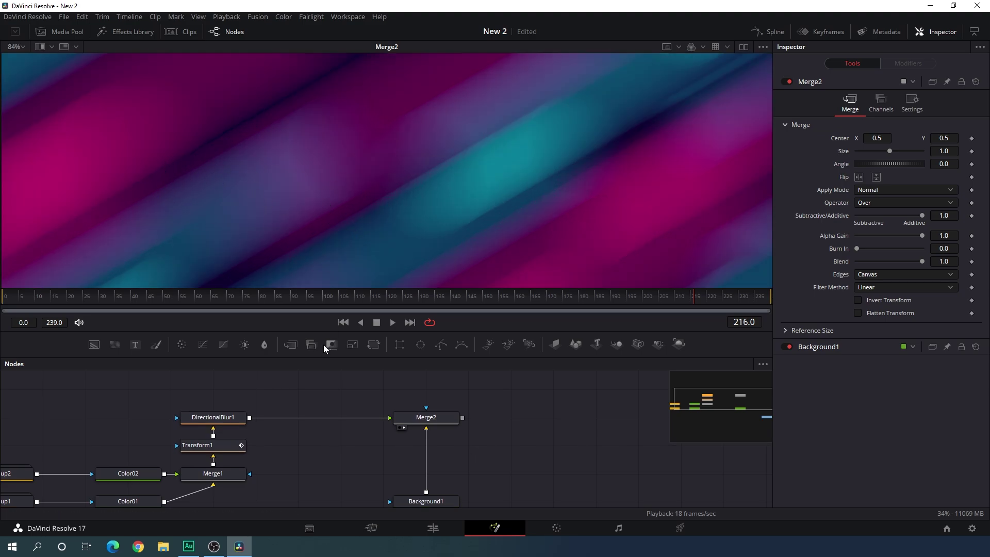
- Add a Grain node after DirectionalBlur1 using the 'grain' tool search
{"action": "left_click", "coordinate": [230, 420]}
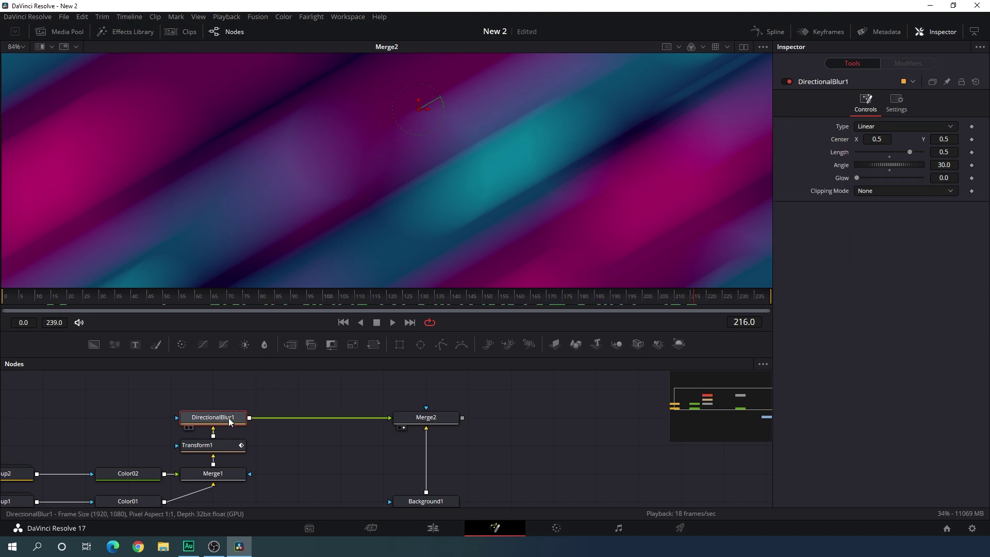
{"action": "key", "text": "shift+space"}
{"action": "key", "text": "BackSpace"}
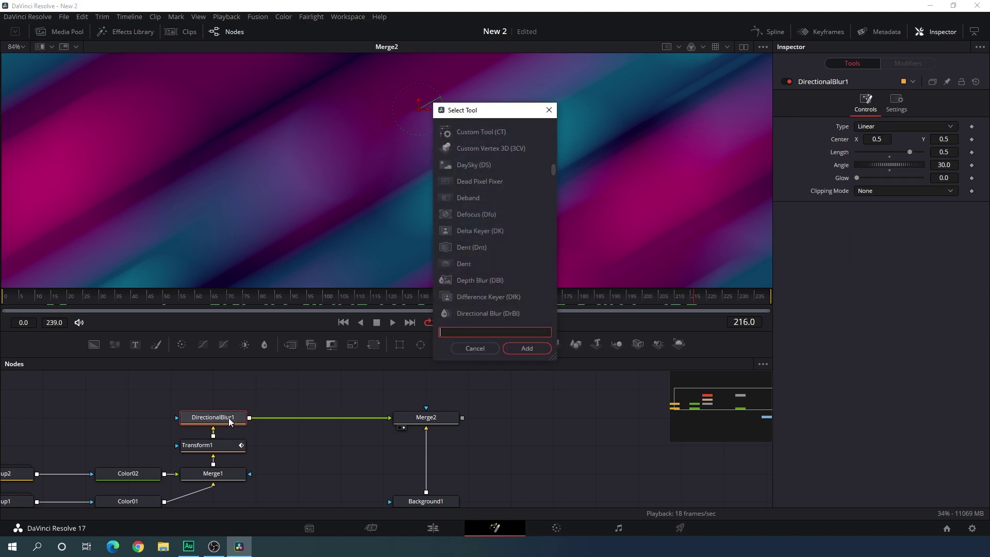
{"action": "type", "text": "gra"}
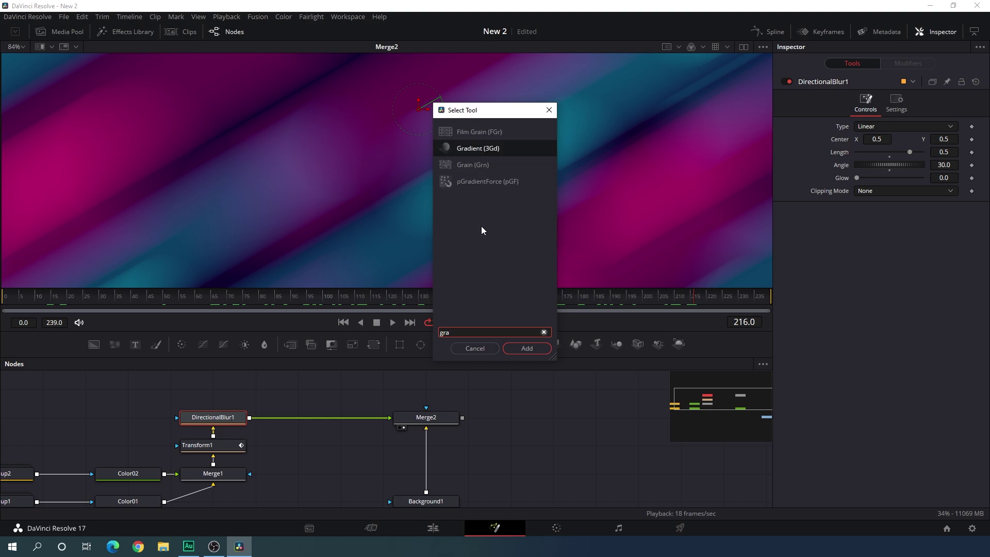
{"action": "type", "text": "in"}
{"action": "left_click", "coordinate": [515, 348]}
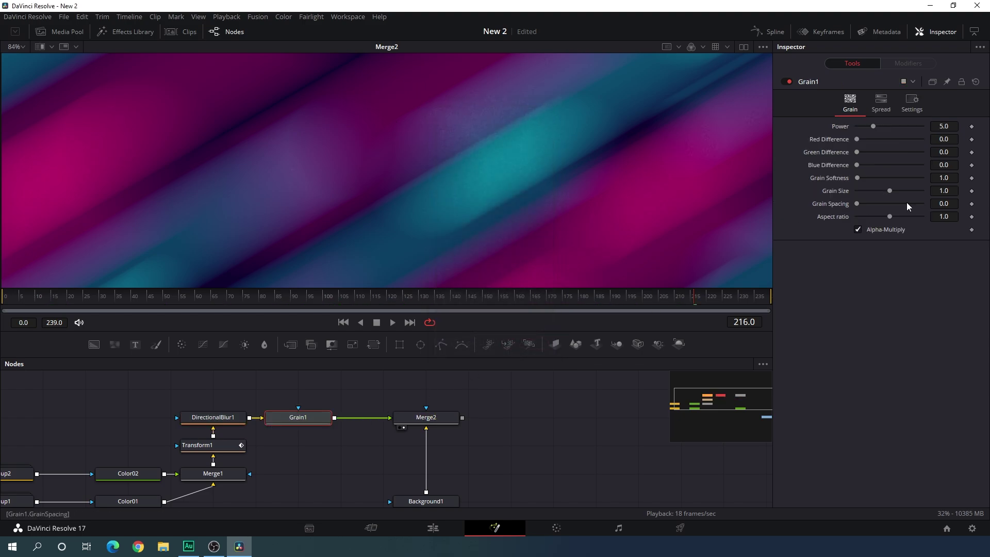
- Set Grain Size to 0.5 and fit the whole frame in the viewer
{"action": "left_click_drag", "start_coordinate": [889, 191], "coordinate": [877, 191]}
{"action": "left_click", "coordinate": [938, 191]}
{"action": "type", "text": "0.5"}
{"action": "key", "text": "Tab"}
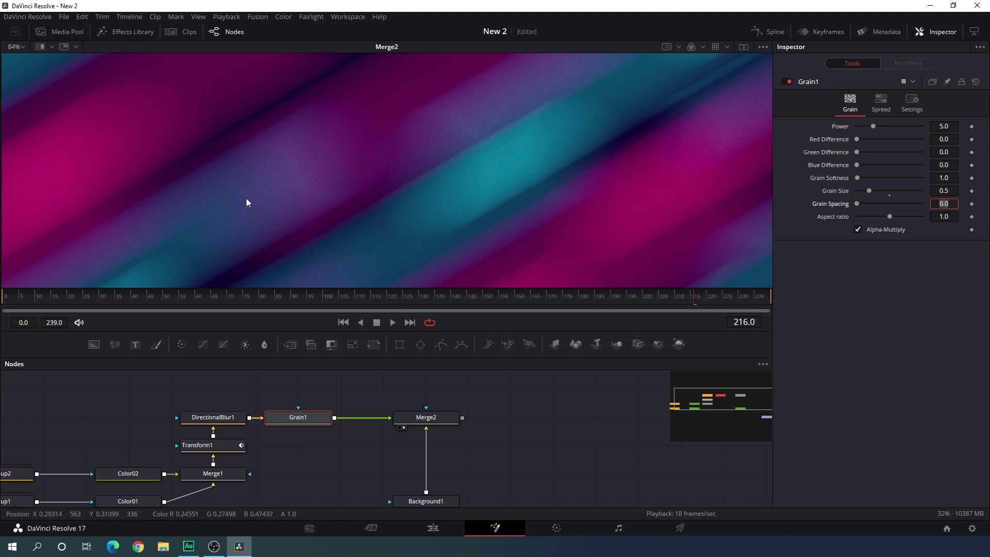
{"action": "scroll", "coordinate": [246, 198], "scroll_direction": "up", "scroll_amount": 2}
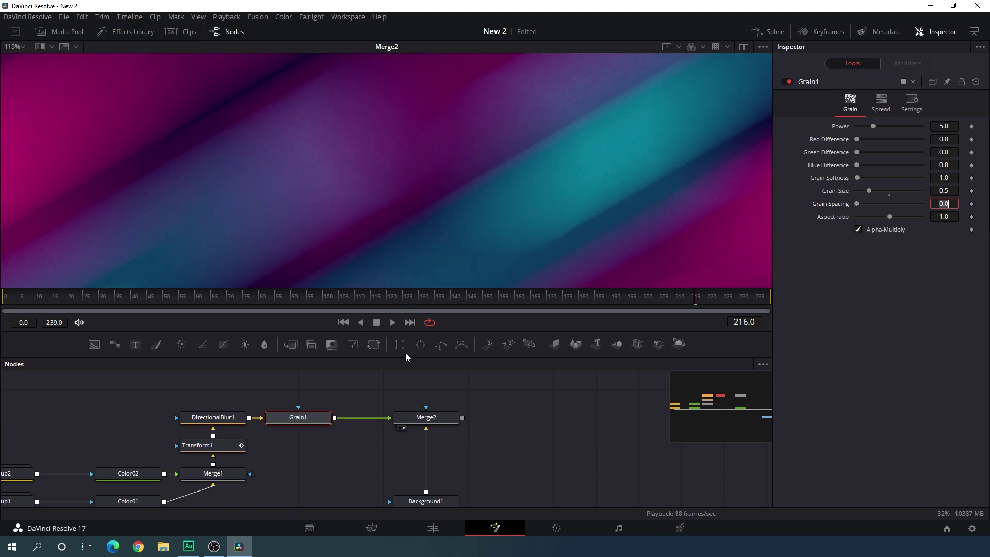
{"action": "left_click", "coordinate": [20, 47]}
{"action": "left_click", "coordinate": [28, 83]}
- Place MediaOut1 beside Merge2, connect Merge2 to it, and view the result on the Edit page
{"action": "scroll", "coordinate": [483, 413], "scroll_direction": "down", "scroll_amount": 3}
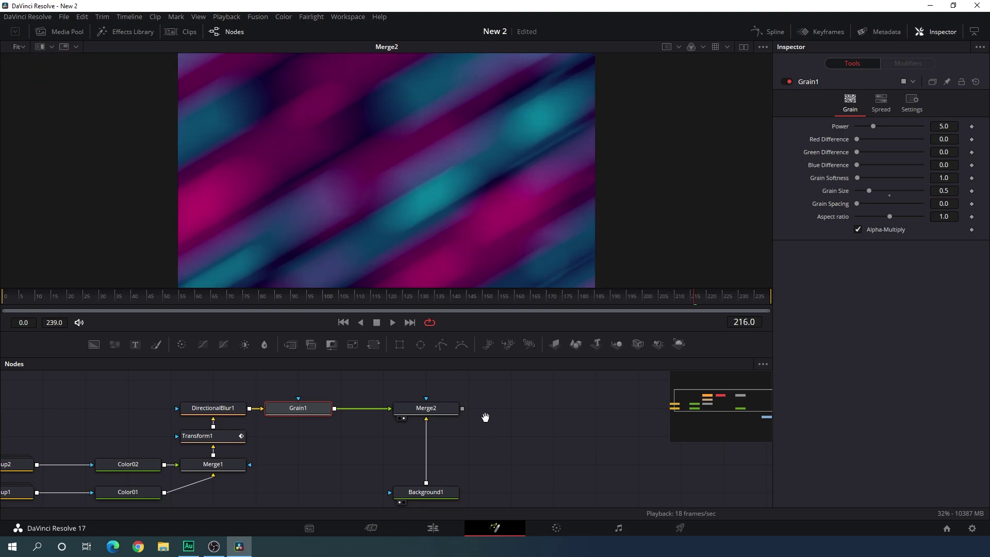
{"action": "scroll", "coordinate": [531, 432], "scroll_direction": "down", "scroll_amount": 3}
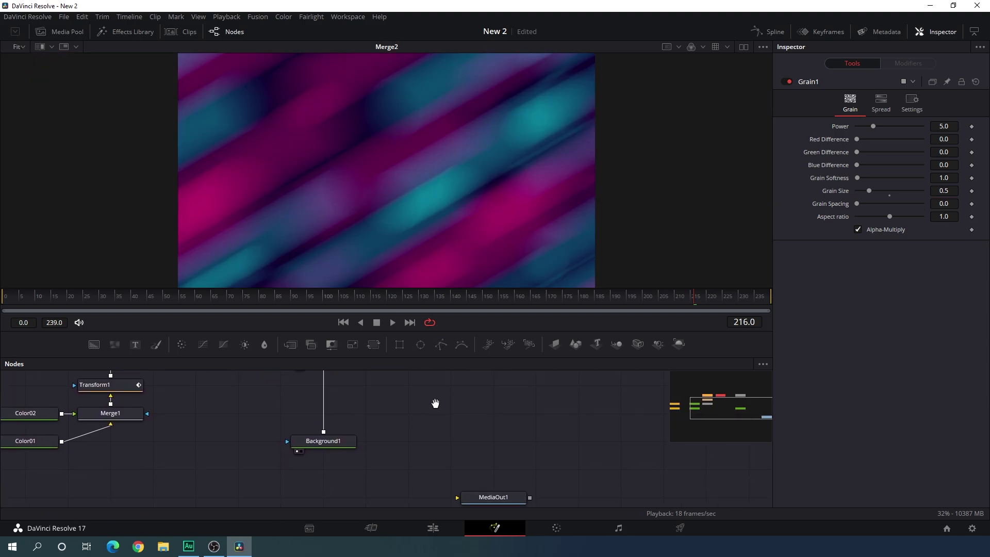
{"action": "left_click_drag", "start_coordinate": [495, 504], "coordinate": [473, 415]}
{"action": "scroll", "coordinate": [470, 449], "scroll_direction": "up", "scroll_amount": 3}
{"action": "left_click_drag", "start_coordinate": [470, 481], "coordinate": [469, 402]}
{"action": "left_click_drag", "start_coordinate": [379, 431], "coordinate": [492, 407]}
{"action": "left_click", "coordinate": [433, 527]}
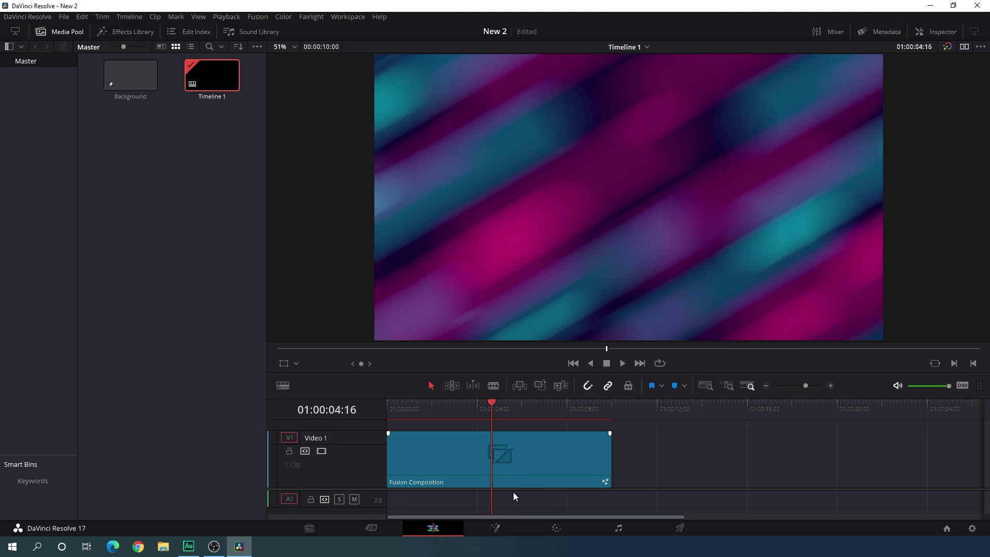
- Back on the Fusion page, inspect Color01 and Color02 and try other blur angles
{"action": "left_click", "coordinate": [495, 528]}
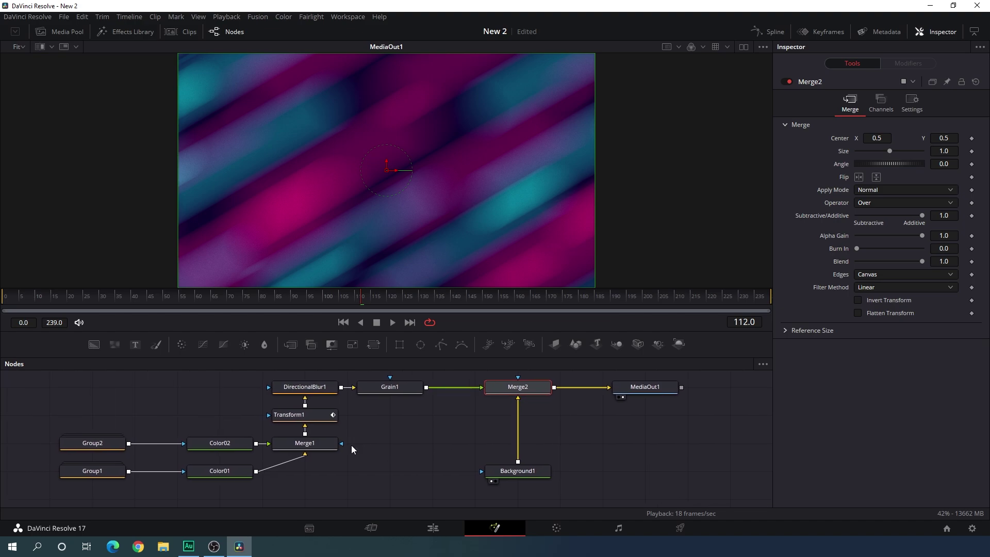
{"action": "left_click", "coordinate": [217, 472]}
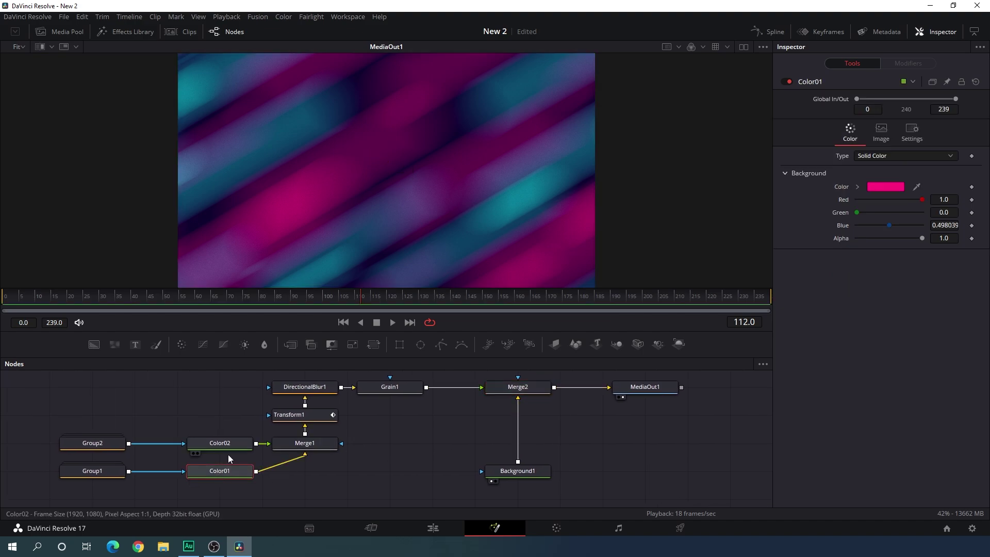
{"action": "left_click", "coordinate": [226, 448]}
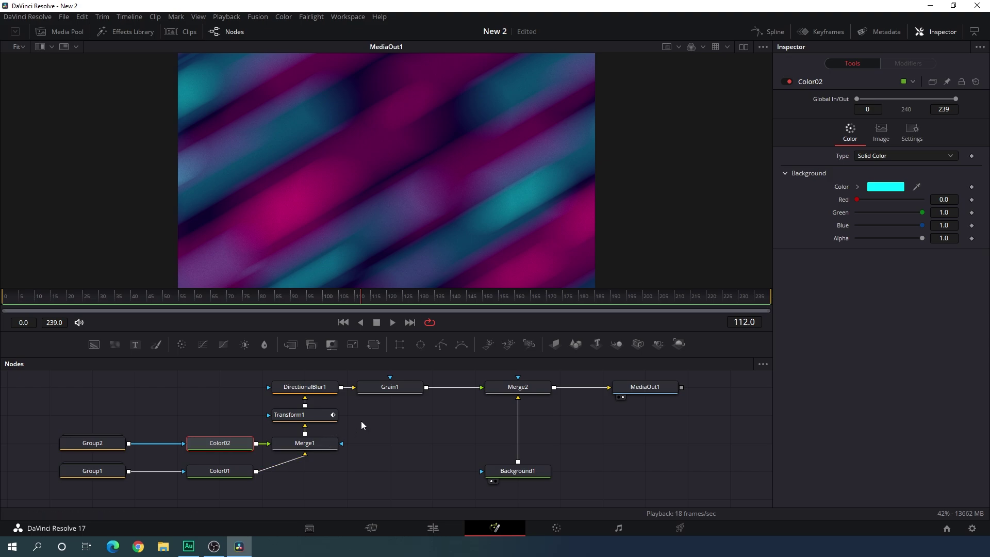
{"action": "left_click", "coordinate": [309, 389]}
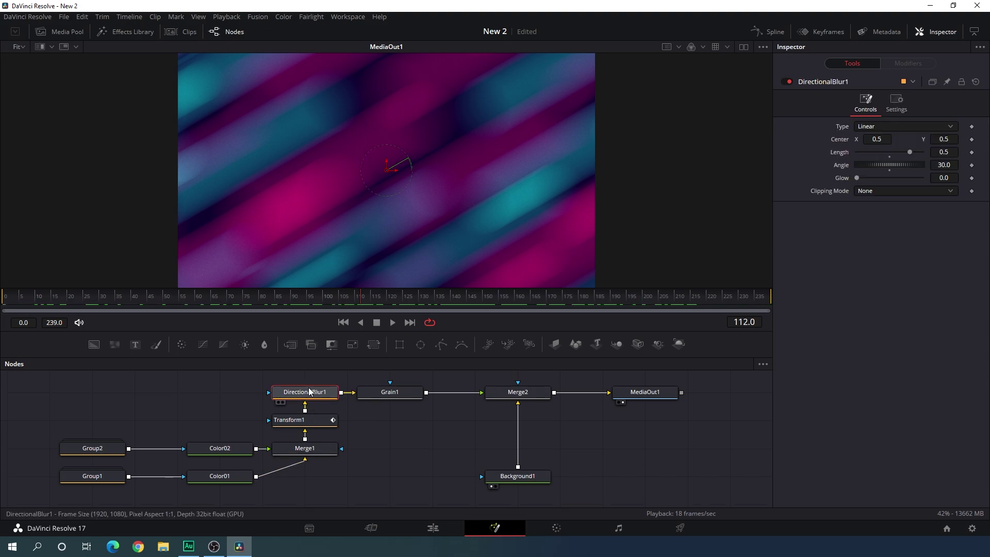
{"action": "mouse_move", "coordinate": [889, 165]}
{"action": "left_mouse_down"}
{"action": "mouse_move", "coordinate": [874, 159]}
{"action": "mouse_move", "coordinate": [890, 165]}
{"action": "left_mouse_up"}
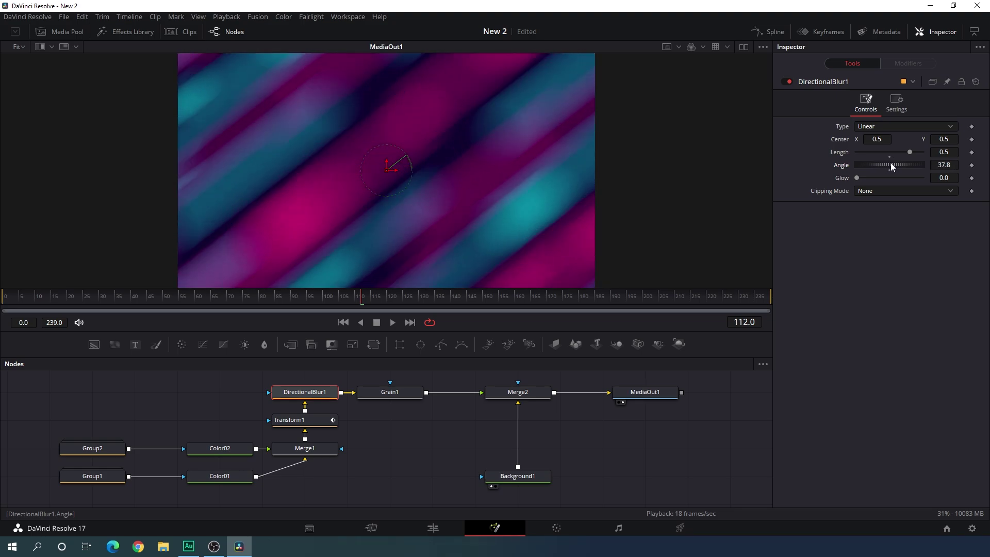
- Shift Merge2 and Background1 left and MediaOut1 further right in the node graph
{"action": "left_click_drag", "start_coordinate": [571, 373], "coordinate": [482, 472]}
{"action": "left_click_drag", "start_coordinate": [518, 395], "coordinate": [475, 394]}
{"action": "left_click_drag", "start_coordinate": [563, 420], "coordinate": [431, 437]}
{"action": "left_click_drag", "start_coordinate": [522, 411], "coordinate": [564, 411]}
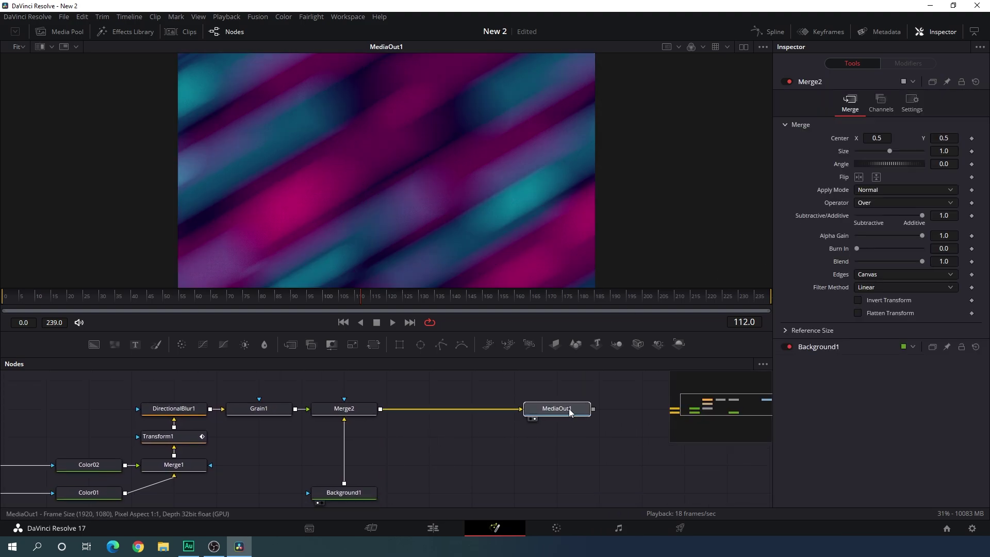
- On the Edit page, scrub the gradient clip and shrink the Video 1 track
{"action": "left_click", "coordinate": [434, 527]}
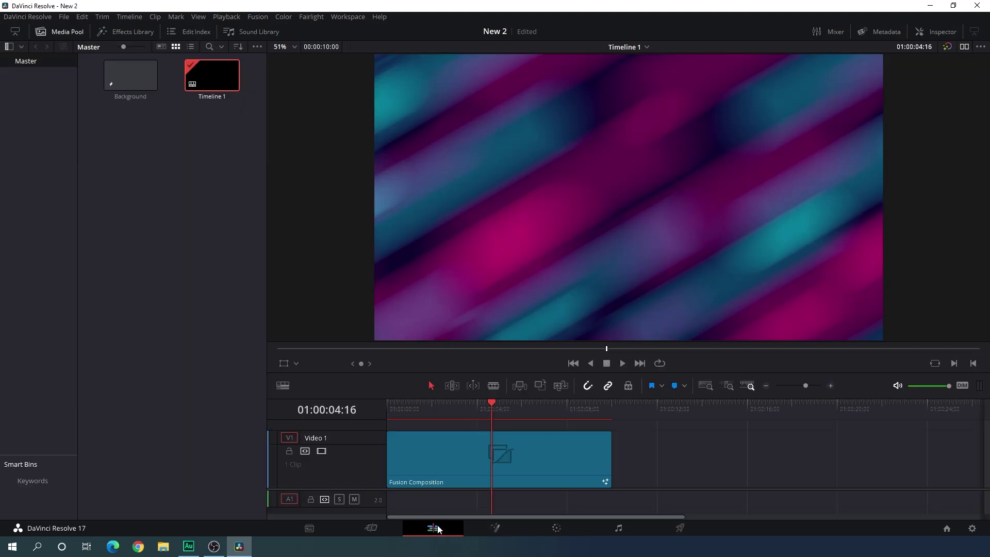
{"action": "left_click_drag", "start_coordinate": [488, 419], "coordinate": [543, 408]}
{"action": "left_click_drag", "start_coordinate": [375, 432], "coordinate": [376, 469]}
{"action": "left_click_drag", "start_coordinate": [438, 412], "coordinate": [507, 422]}
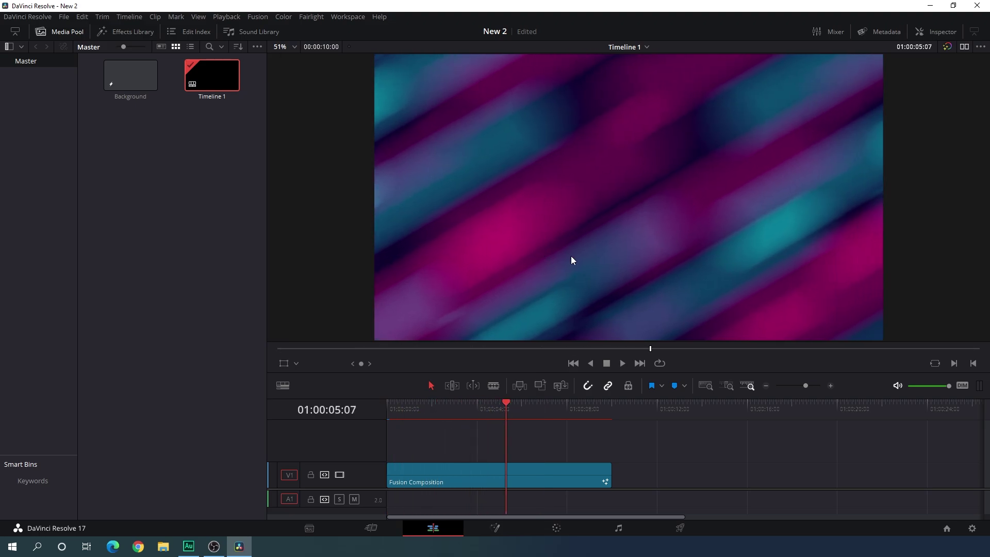
{"action": "left_click", "coordinate": [174, 173]}
- Create a new Fusion Composition, place it on track V2, and open it in Fusion
{"action": "right_click", "coordinate": [136, 154]}
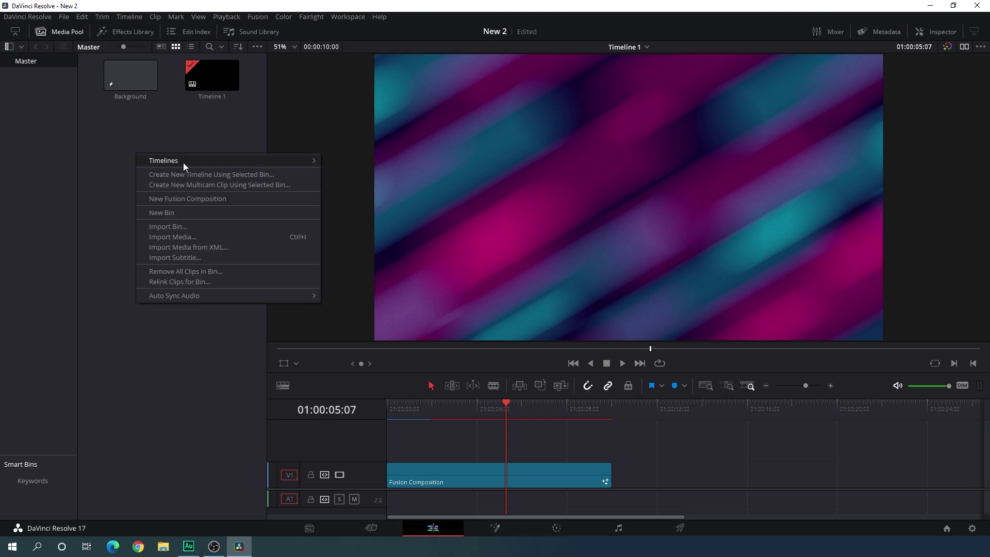
{"action": "left_click", "coordinate": [190, 202]}
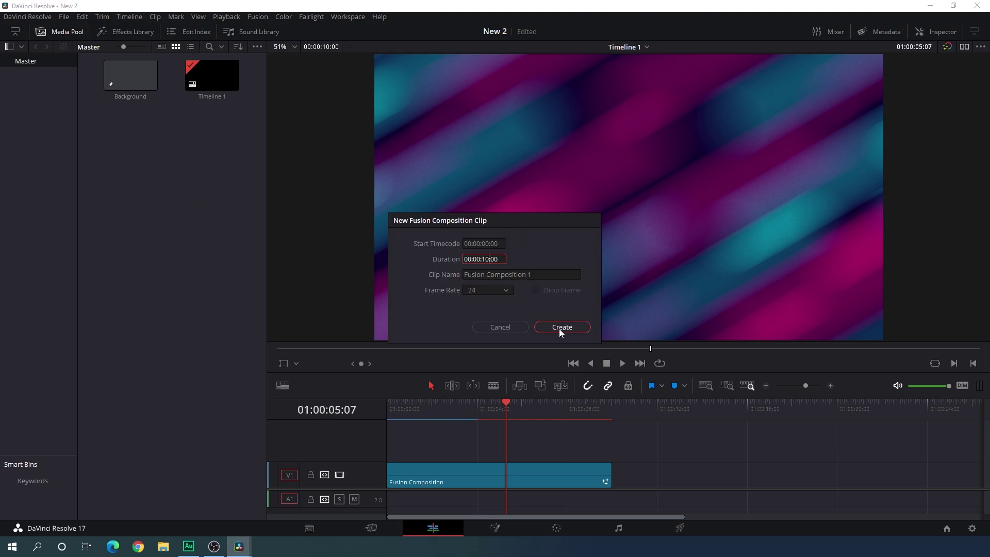
{"action": "left_click", "coordinate": [560, 330]}
{"action": "left_click", "coordinate": [218, 80]}
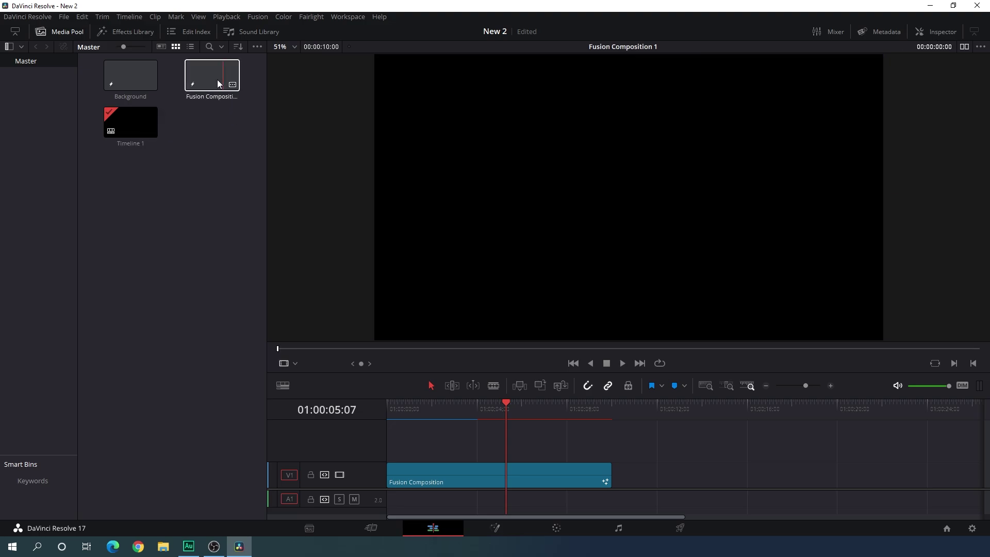
{"action": "left_click_drag", "start_coordinate": [213, 76], "coordinate": [386, 435]}
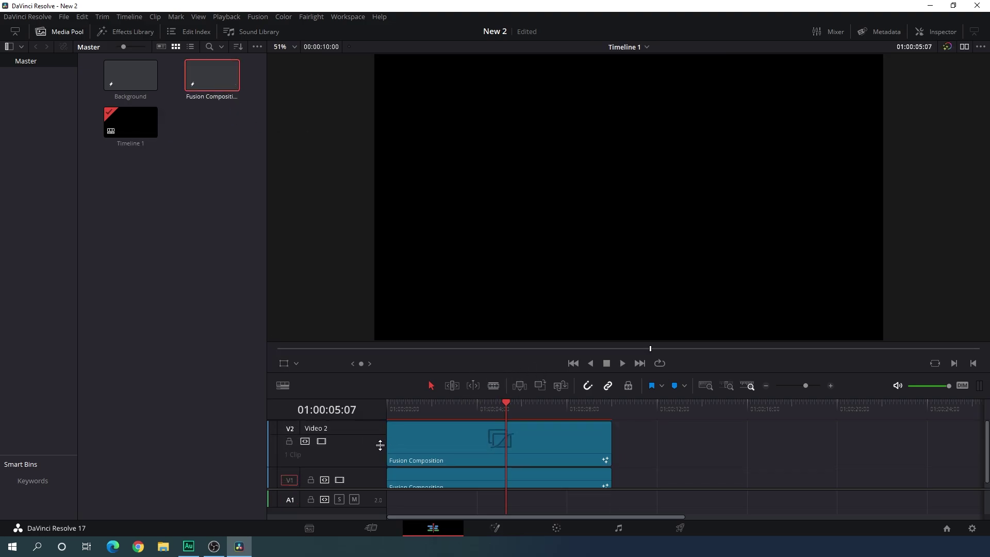
{"action": "left_click", "coordinate": [496, 529]}
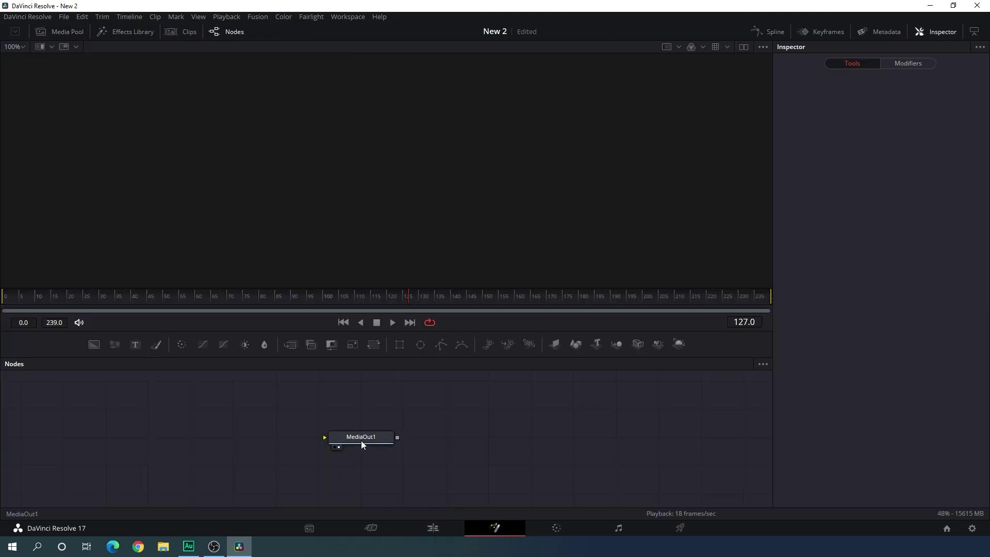
- Add a Text+ node and enter the title text 'GRADIENT'
{"action": "left_click_drag", "start_coordinate": [362, 444], "coordinate": [618, 443]}
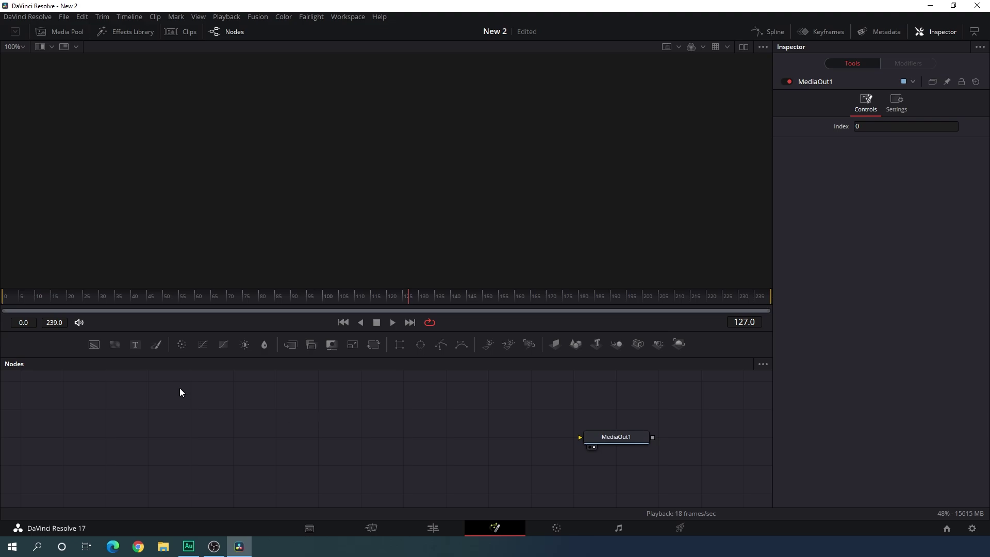
{"action": "left_click_drag", "start_coordinate": [238, 405], "coordinate": [301, 163]}
{"action": "left_click", "coordinate": [888, 185]}
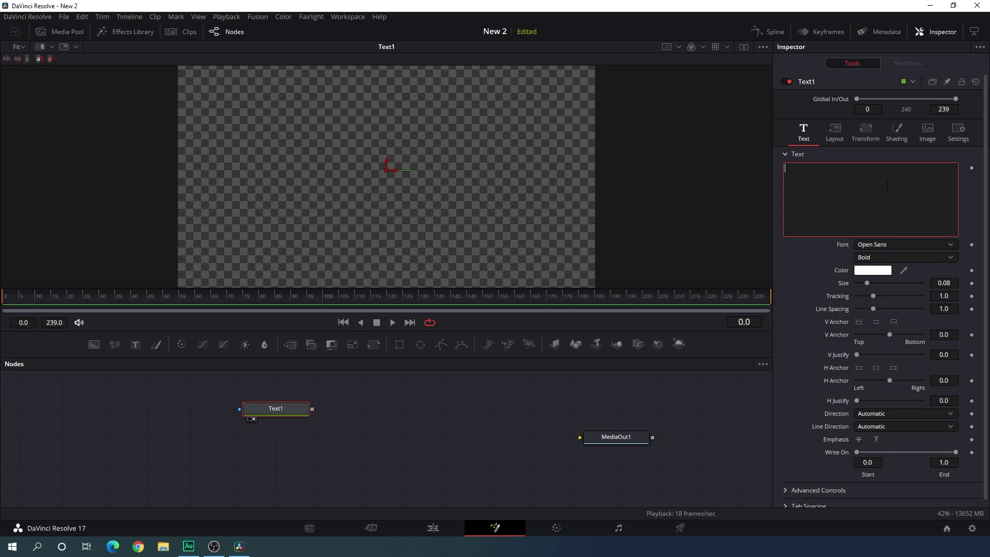
{"action": "type", "text": "G"}
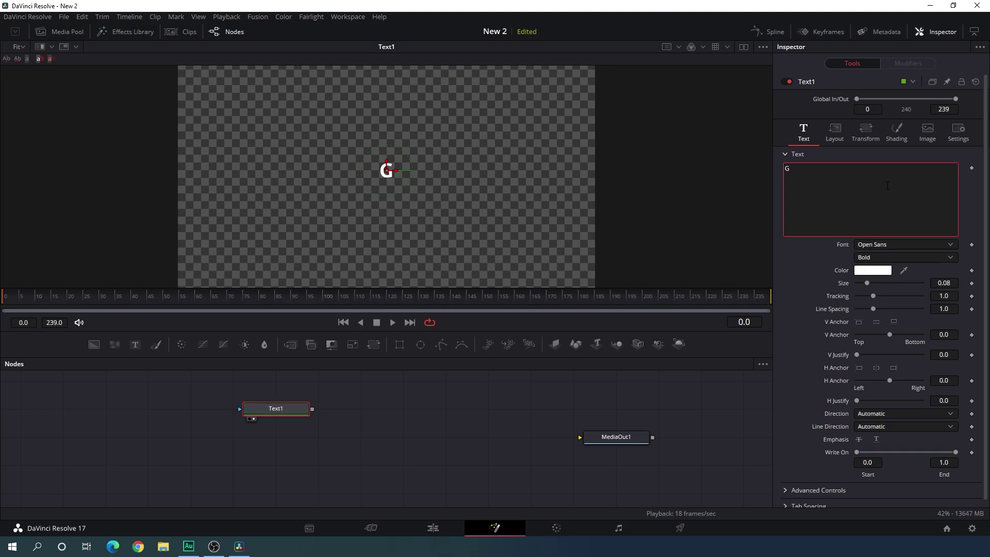
{"action": "type", "text": "RADIENT"}
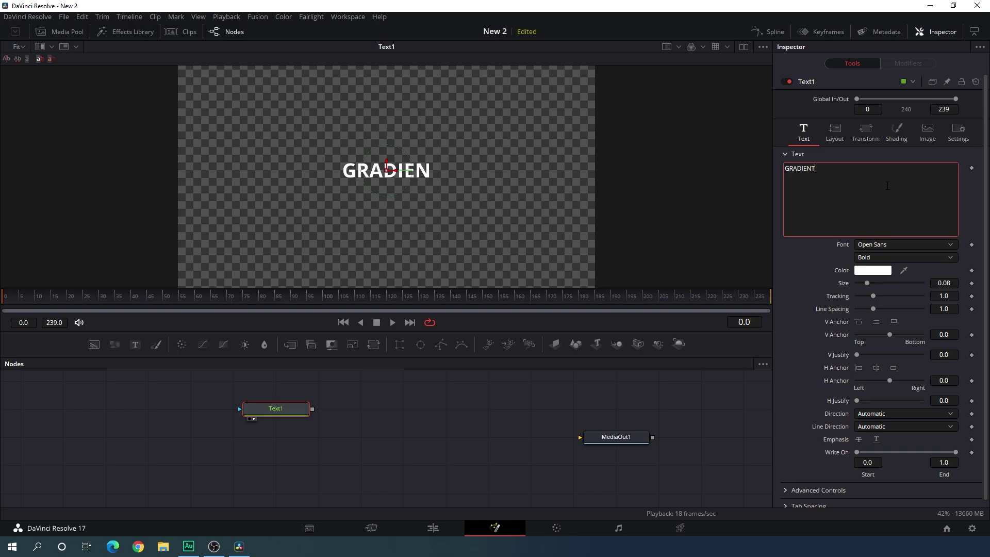
- Set the title font to Gobold at size 0.18, connect Text1 to MediaOut1, and view on Edit page
{"action": "left_click", "coordinate": [882, 246]}
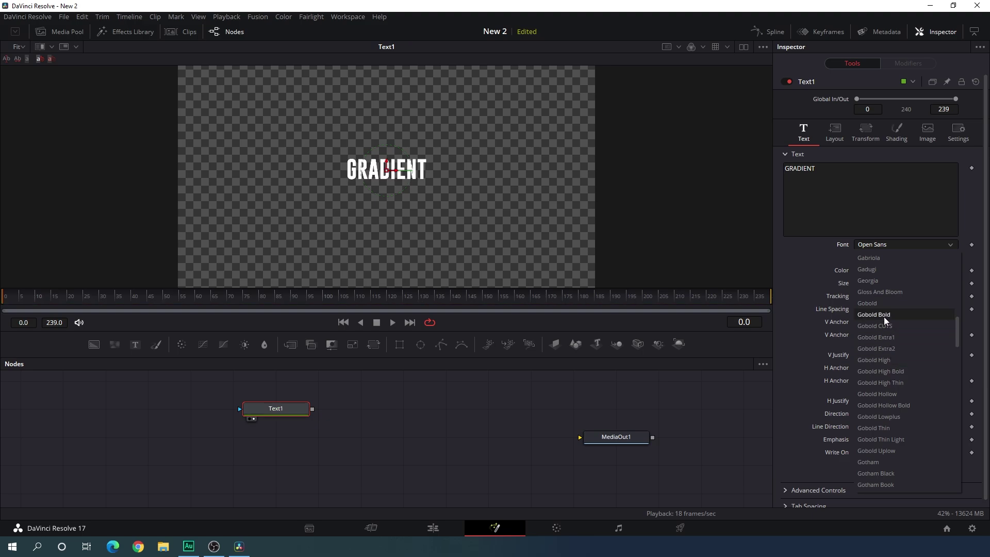
{"action": "left_click", "coordinate": [879, 304]}
{"action": "mouse_move", "coordinate": [870, 282]}
{"action": "left_mouse_down"}
{"action": "mouse_move", "coordinate": [886, 285]}
{"action": "mouse_move", "coordinate": [878, 298]}
{"action": "left_mouse_up"}
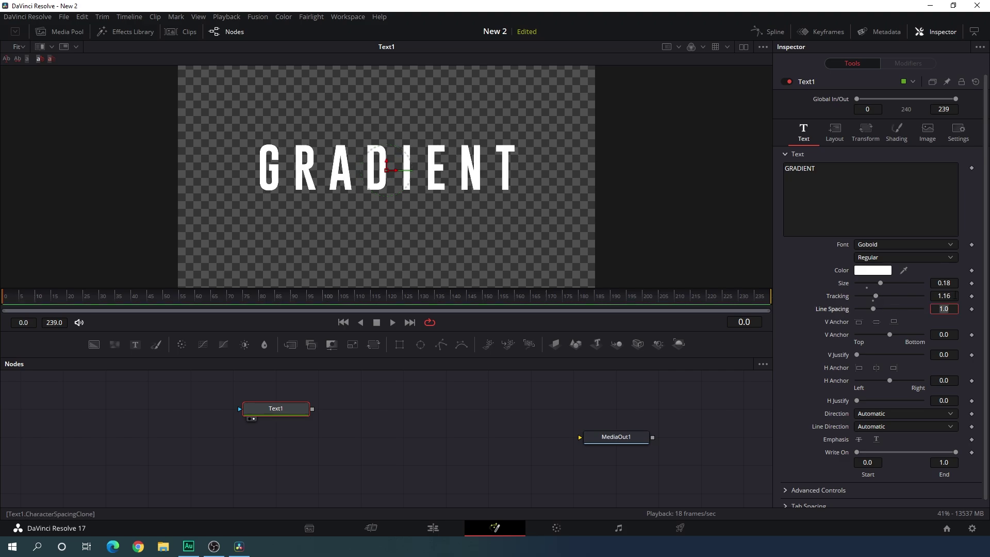
{"action": "left_click", "coordinate": [401, 383]}
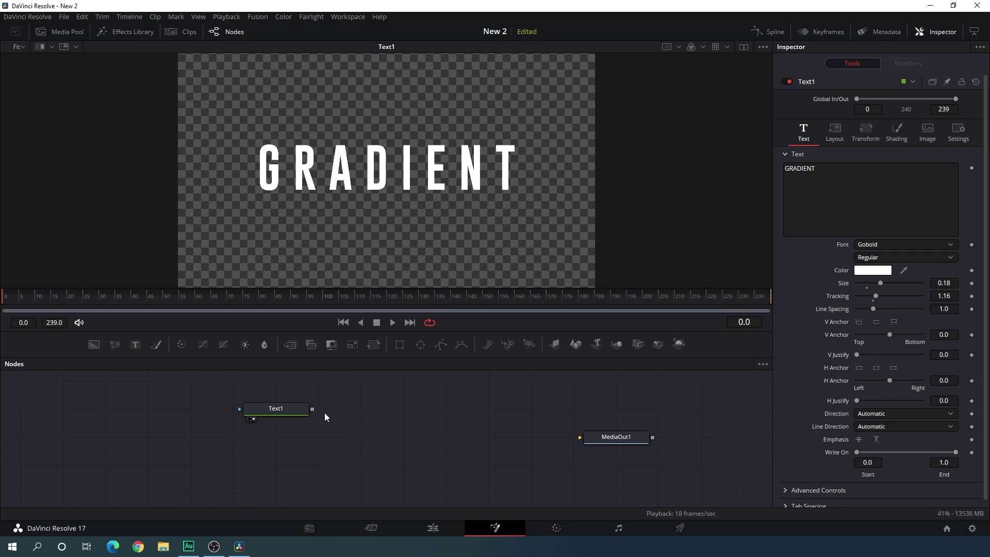
{"action": "left_click_drag", "start_coordinate": [312, 409], "coordinate": [446, 440]}
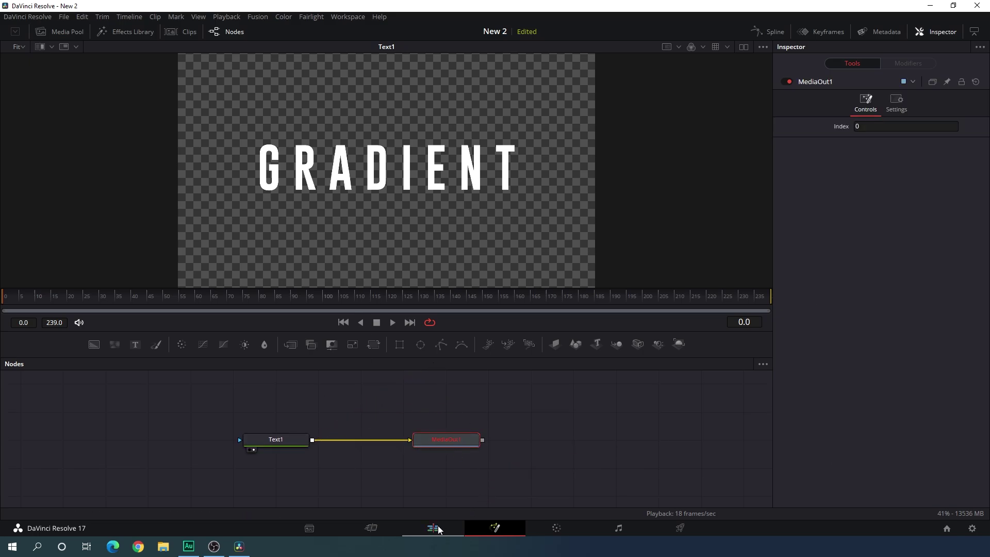
{"action": "left_click", "coordinate": [433, 528]}
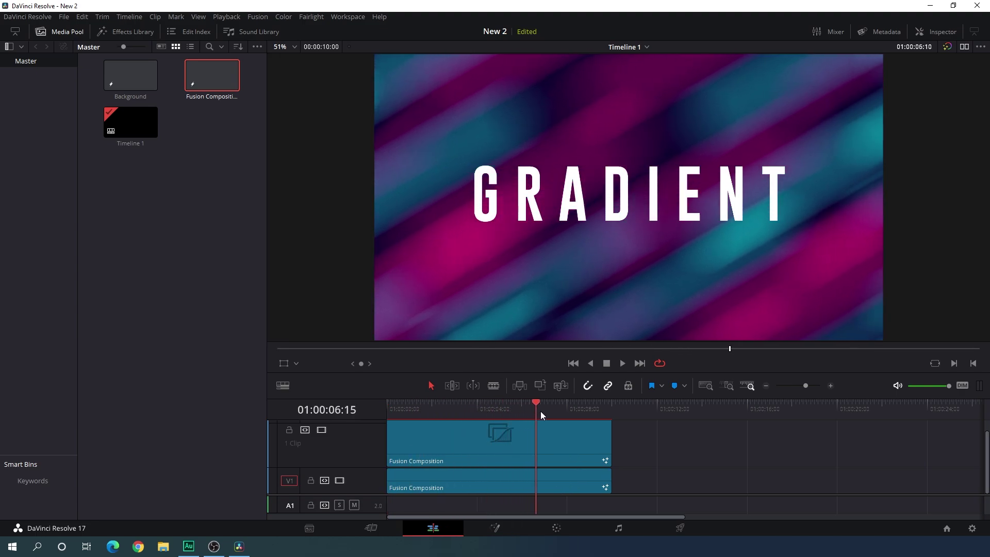